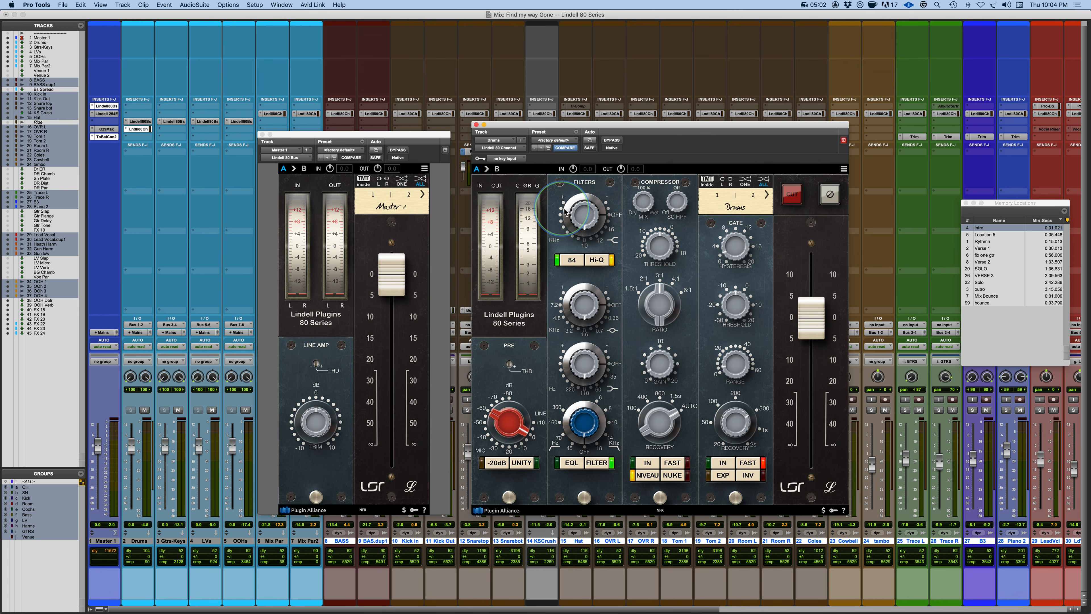
# Inspect the high-pass filter readout and the plugin's settings menu without changing anything.
pyautogui.click(571, 260)
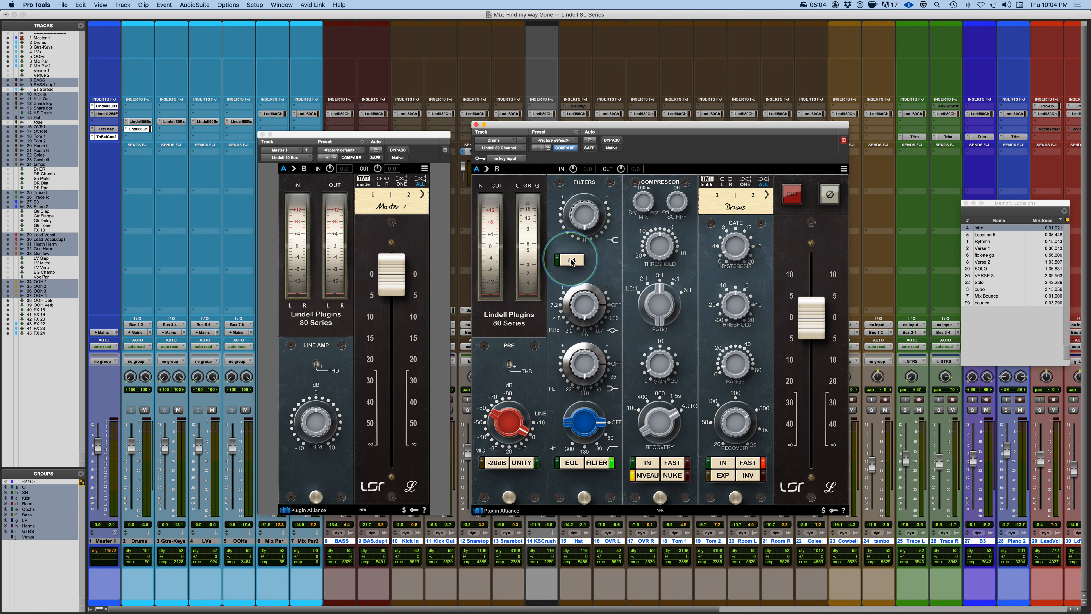
pyautogui.click(571, 261)
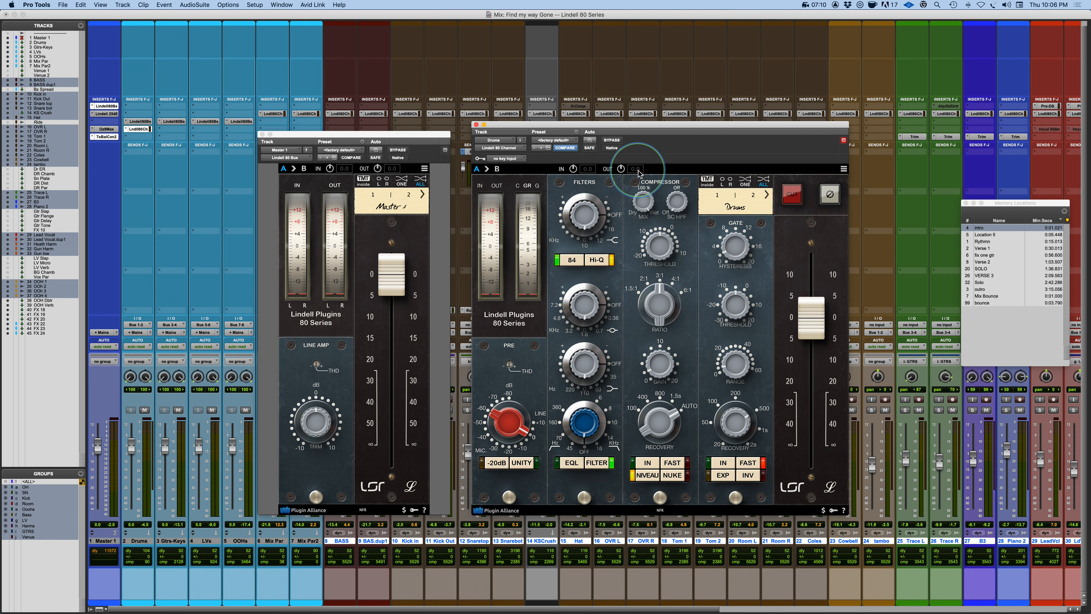
pyautogui.click(844, 170)
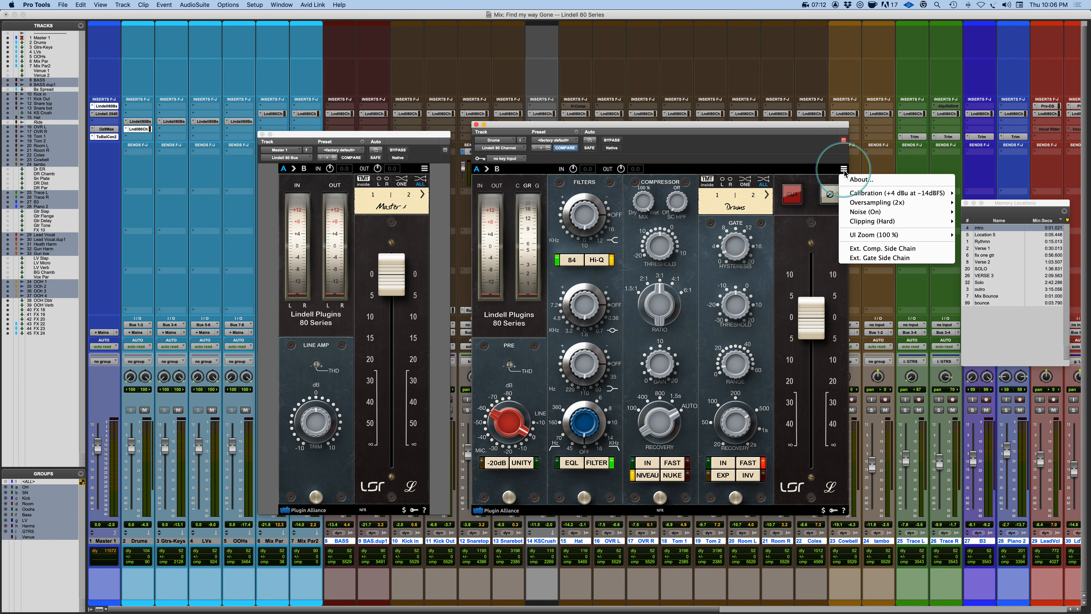
pyautogui.click(787, 169)
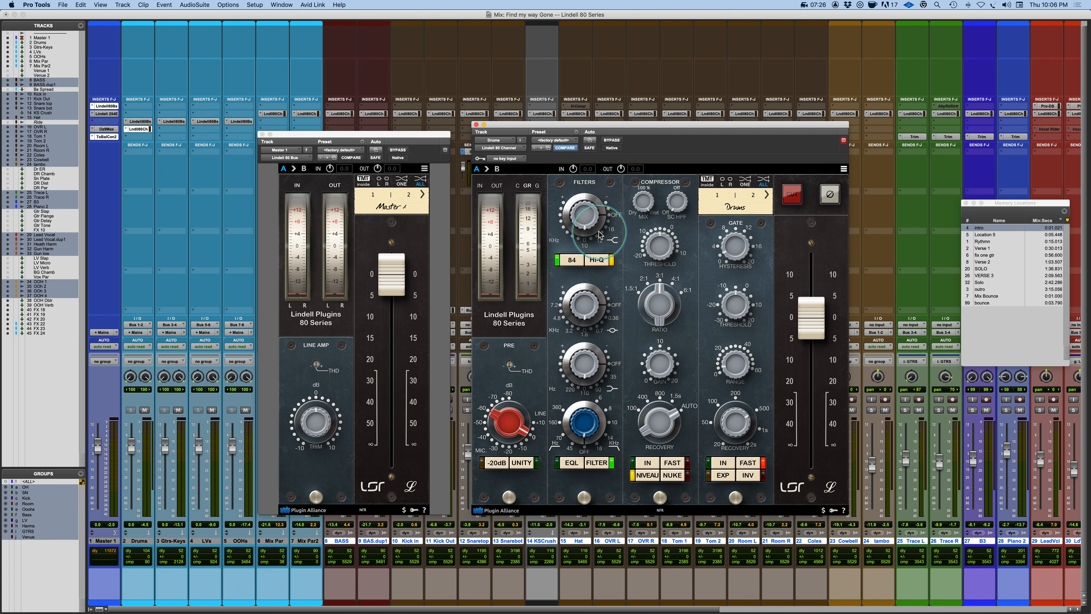
pyautogui.click(574, 261)
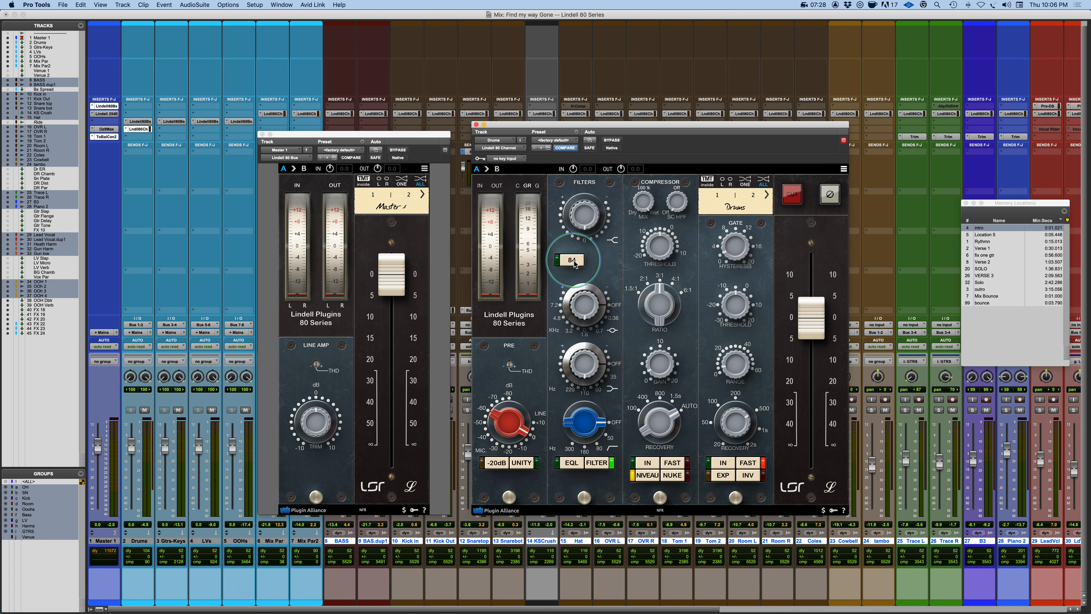
pyautogui.click(574, 261)
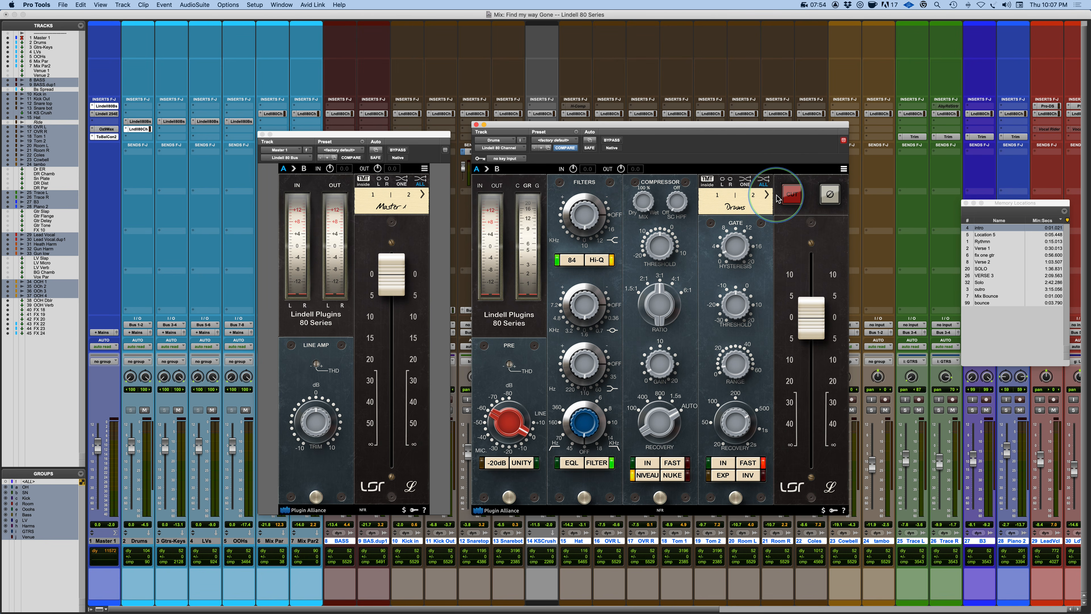
# Step through the channel numbers next to the Drums channel label.
pyautogui.click(767, 196)
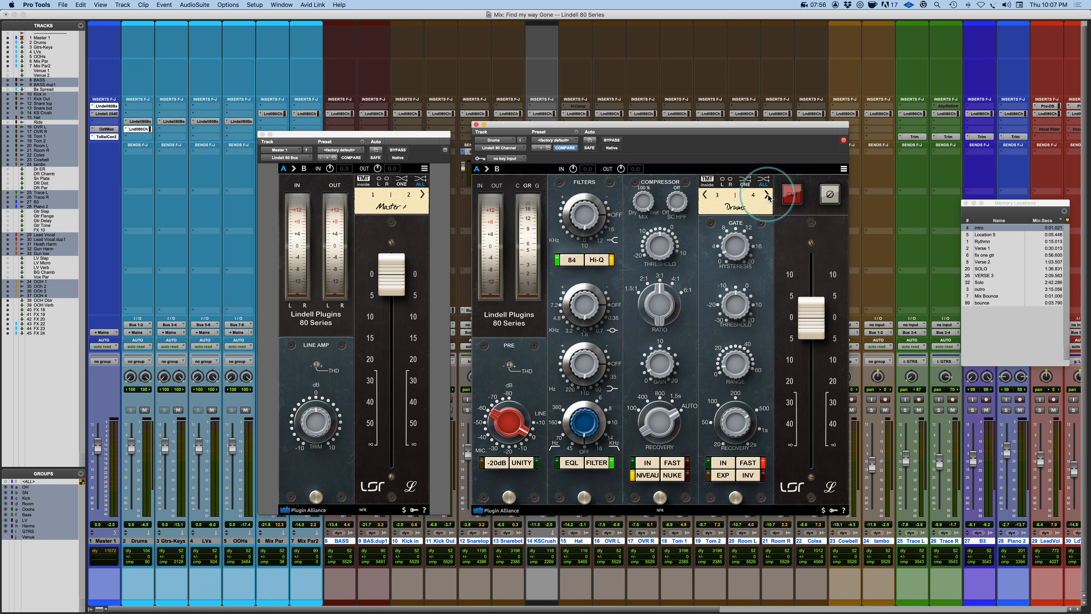
pyautogui.click(705, 195)
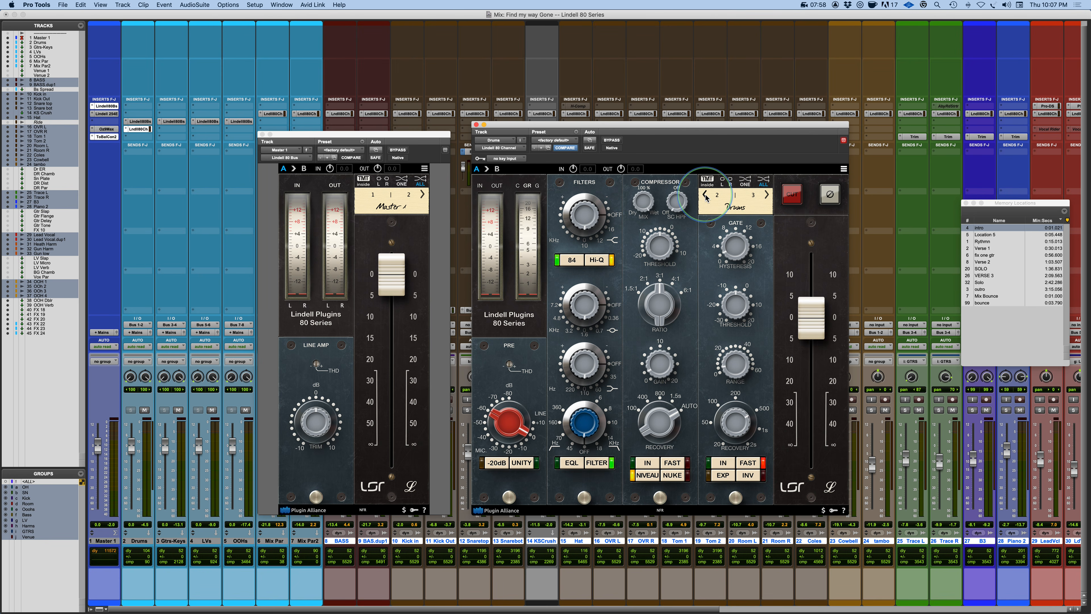
pyautogui.click(705, 195)
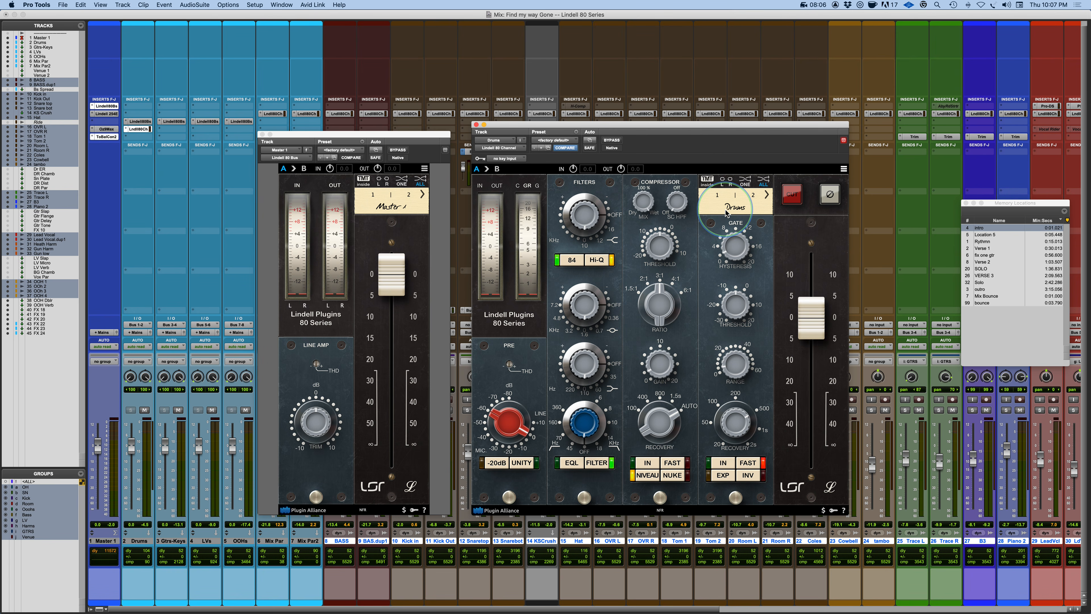
# Toggle the output section's red switch and phase-invert switch on and back off.
pyautogui.click(792, 197)
pyautogui.click(832, 197)
pyautogui.click(831, 196)
pyautogui.click(794, 195)
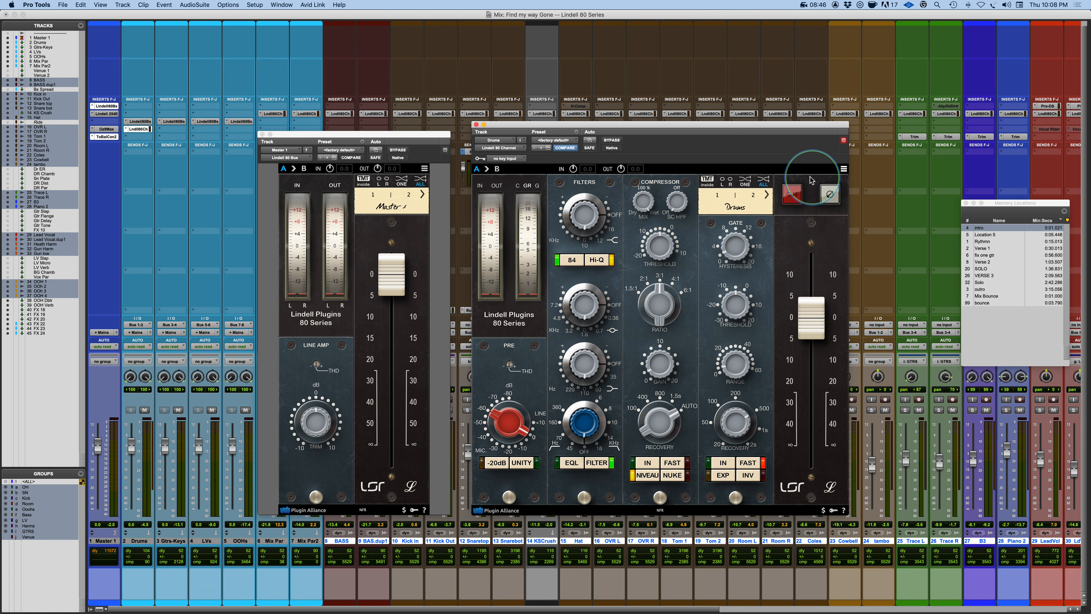
# Examine the calibration, noise, clipping and external side chain options in the plugin's settings menu.
pyautogui.click(843, 170)
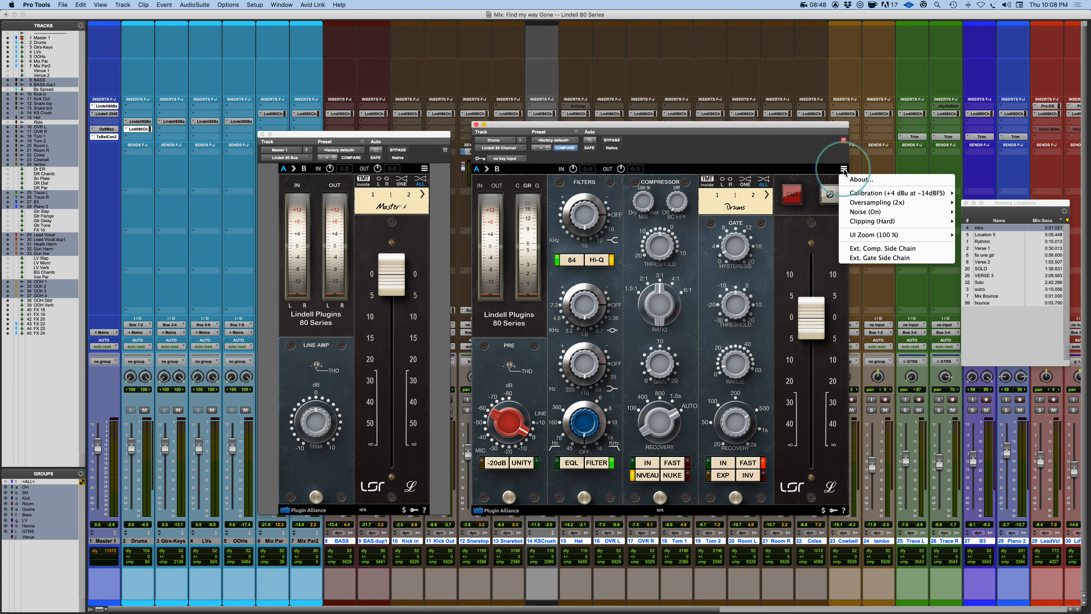
pyautogui.moveTo(869, 196)
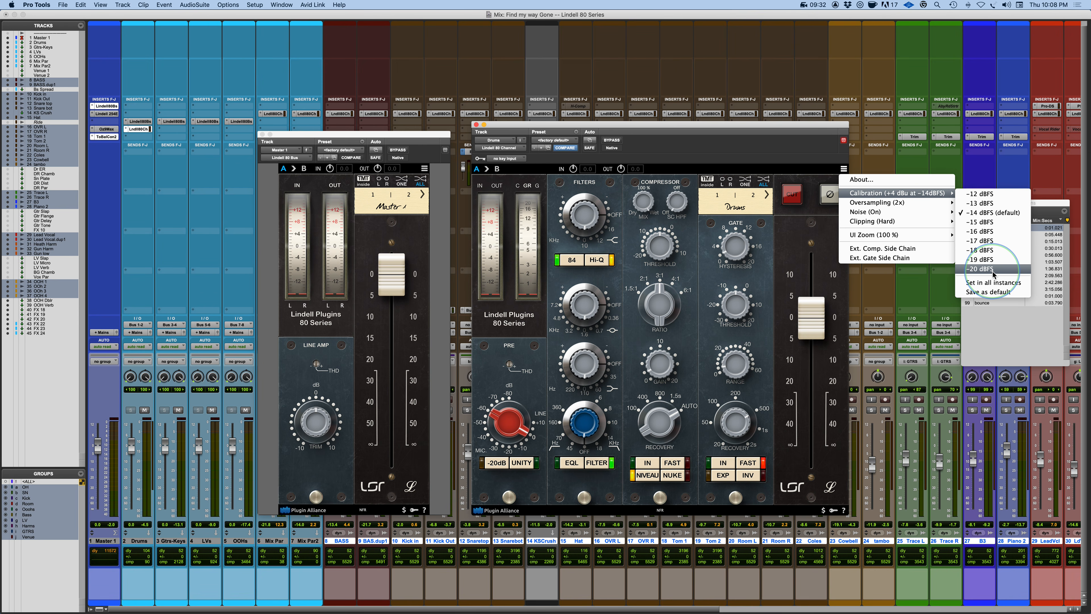
pyautogui.click(987, 196)
pyautogui.click(693, 252)
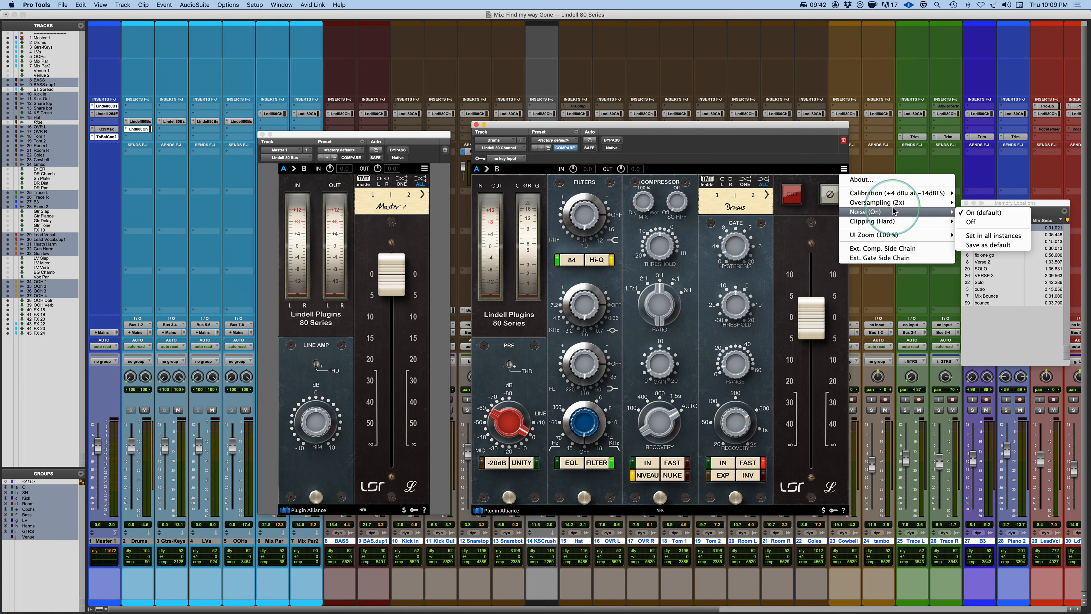
pyautogui.moveTo(923, 193)
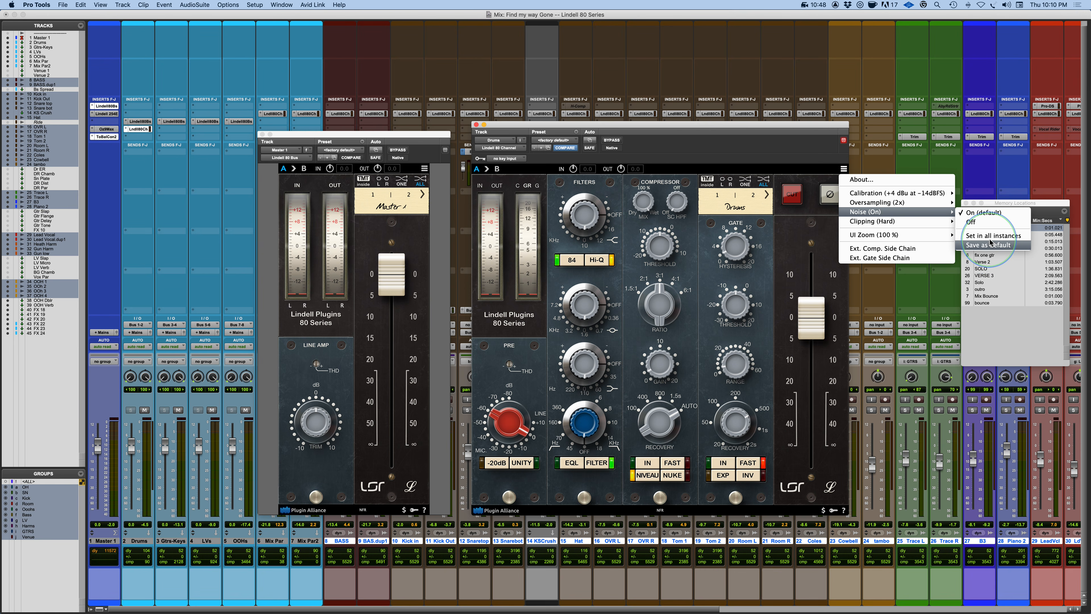
pyautogui.moveTo(879, 223)
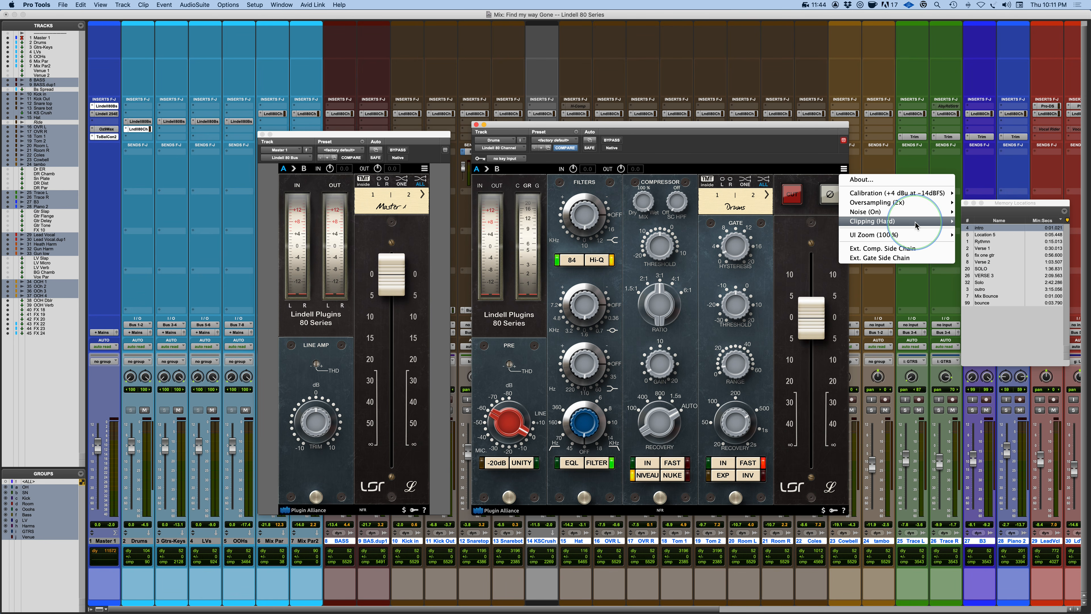
pyautogui.moveTo(916, 222)
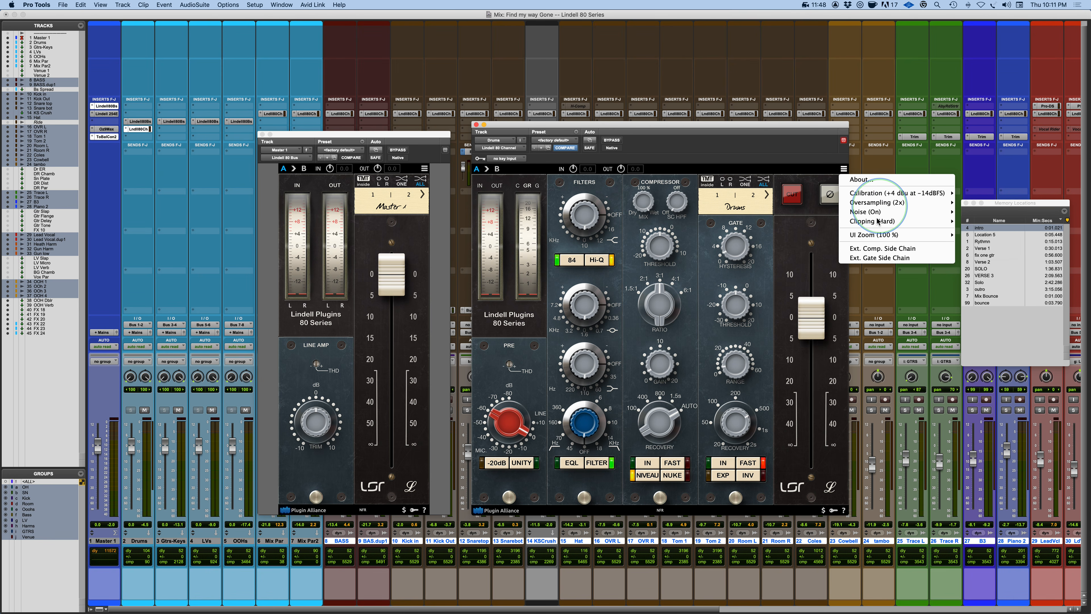
pyautogui.moveTo(880, 237)
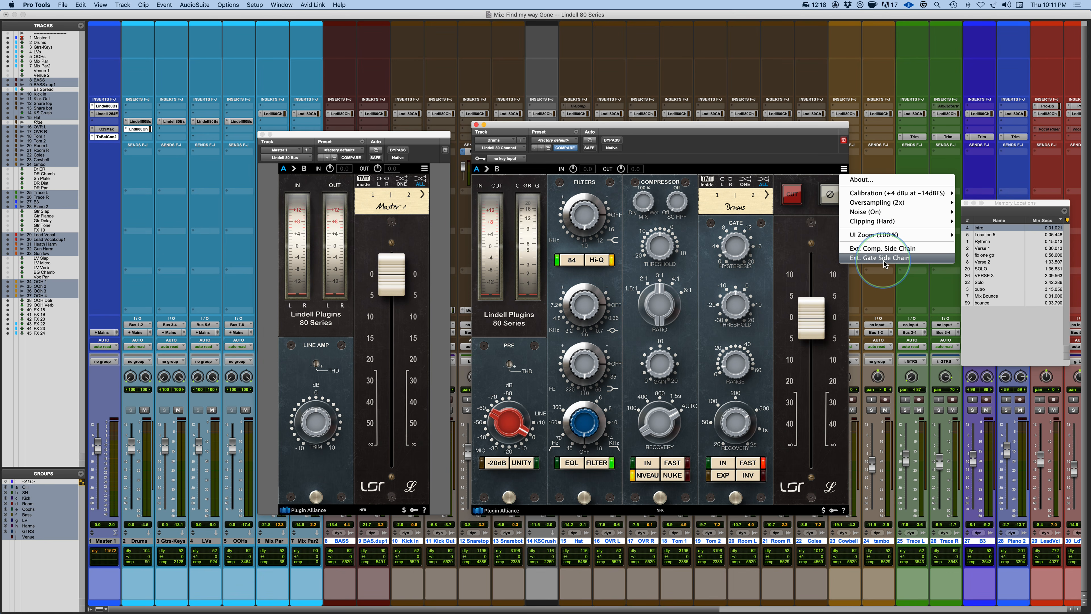
pyautogui.click(760, 157)
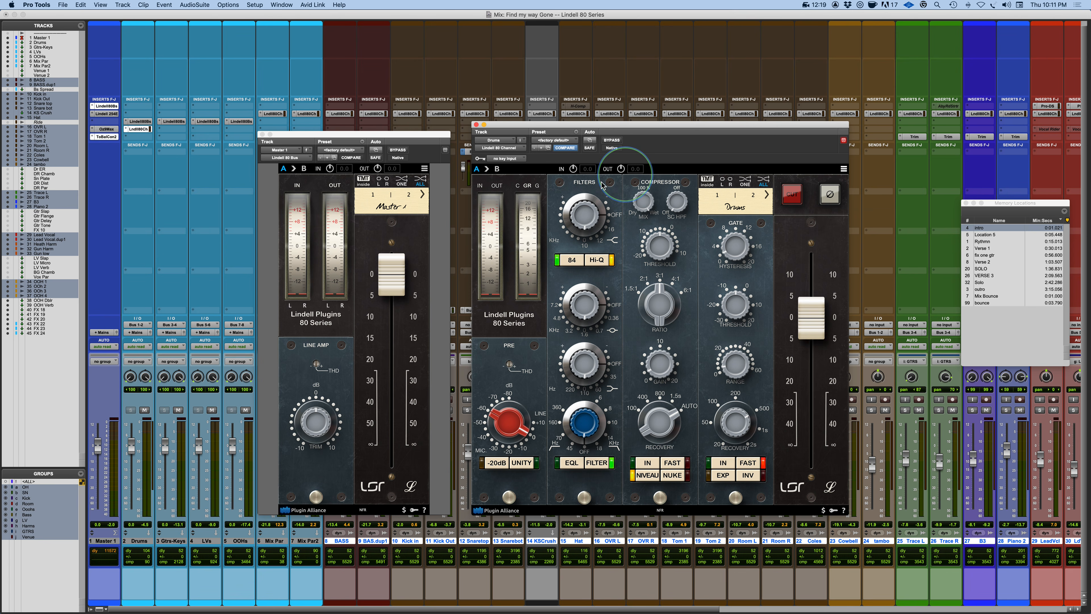
# Open the side-chain key input selector and close it again.
pyautogui.click(496, 159)
pyautogui.moveTo(514, 162)
pyautogui.click(655, 156)
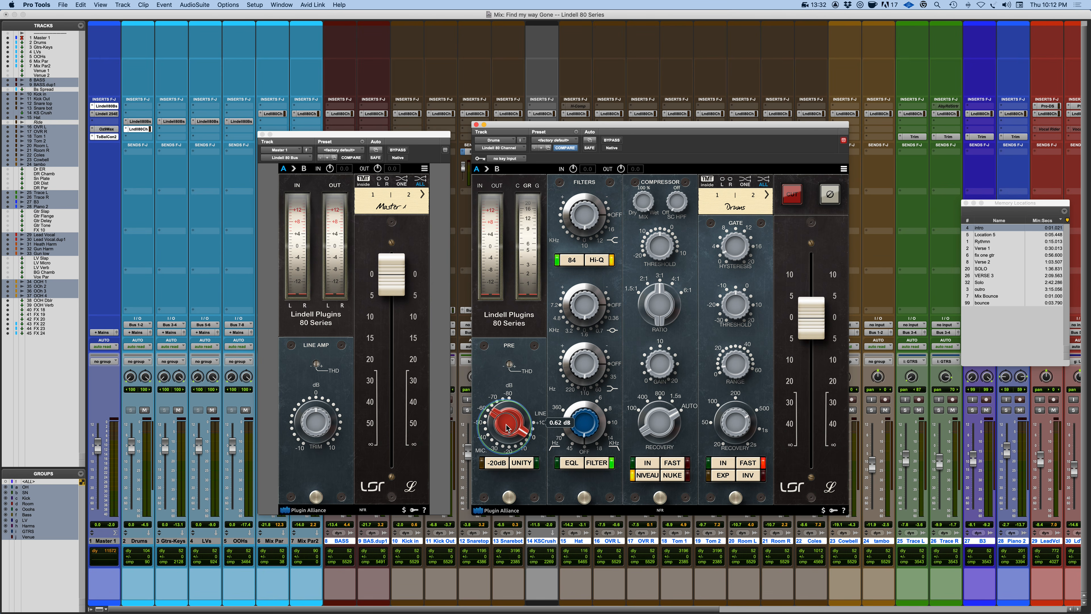
# Turn the preamp gain knob up slightly, to about 0.6 dB.
pyautogui.moveTo(506, 430)
pyautogui.moveTo(506, 430); pyautogui.dragTo(508, 423)
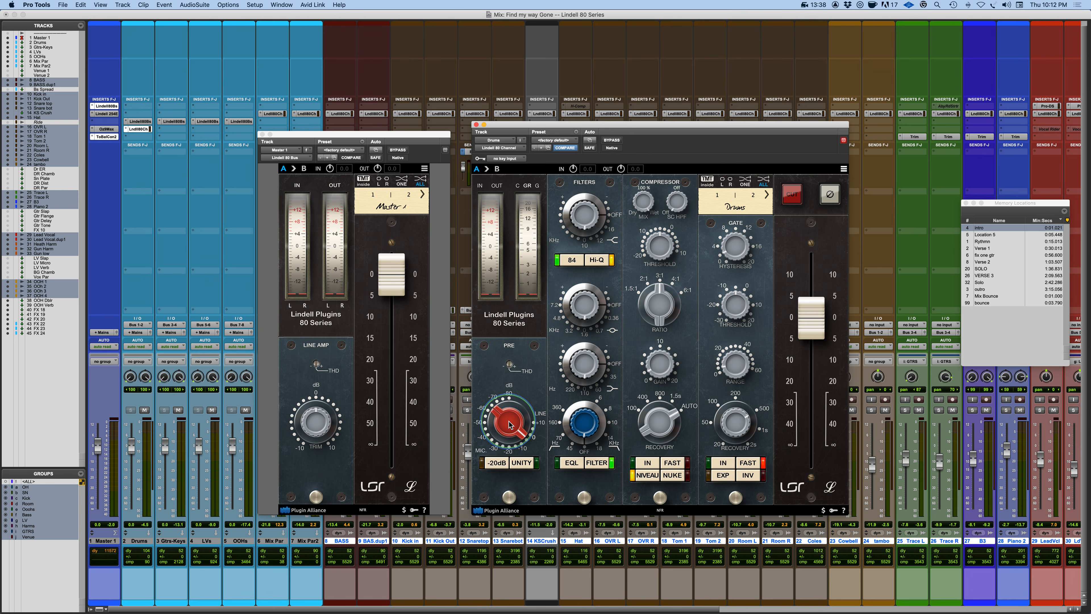
pyautogui.click(509, 423)
pyautogui.keyDown('alt'); pyautogui.click(511, 424); pyautogui.keyUp('alt')
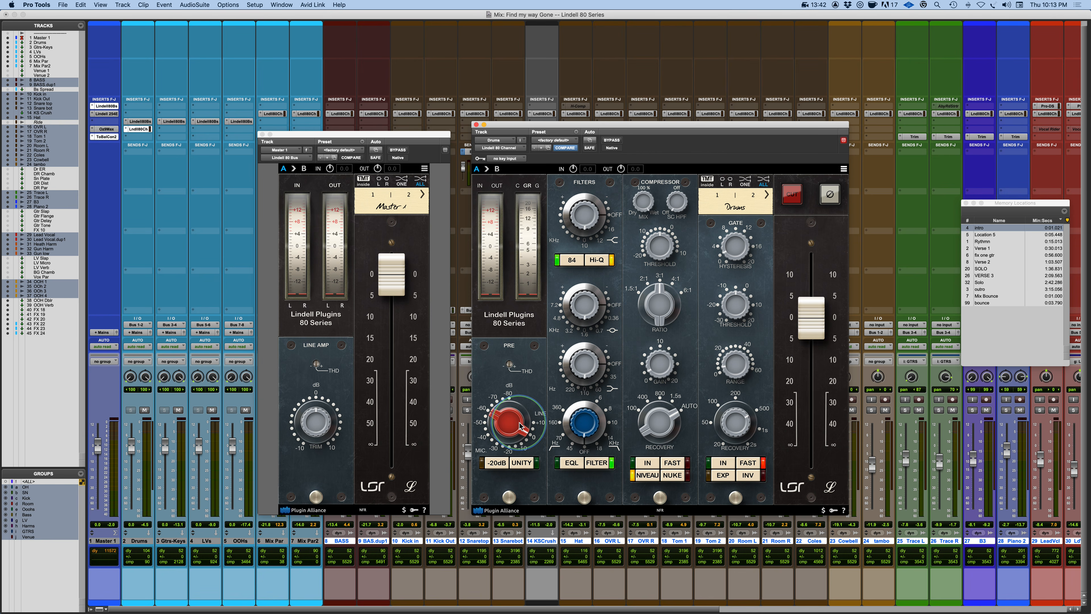
# Toggle the preamp's -20dB pad and Unity switches.
pyautogui.click(497, 463)
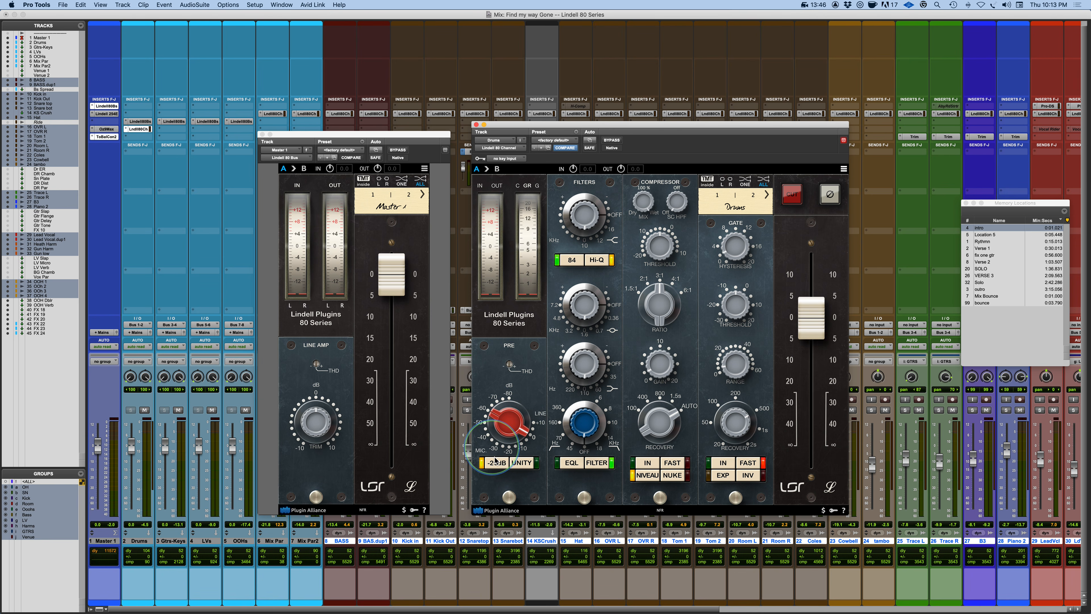
pyautogui.click(519, 463)
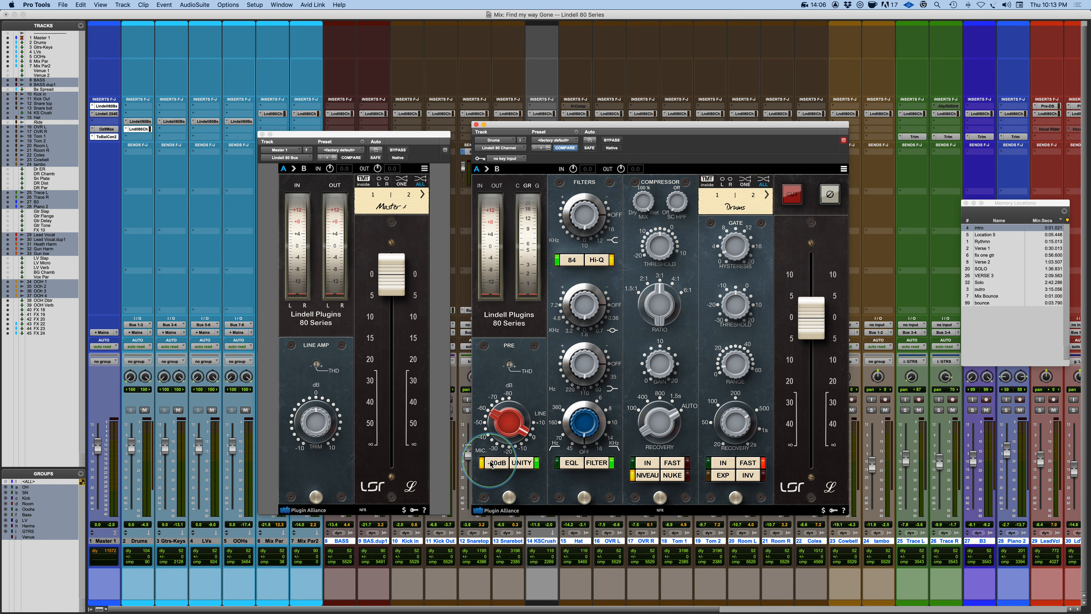
pyautogui.click(497, 462)
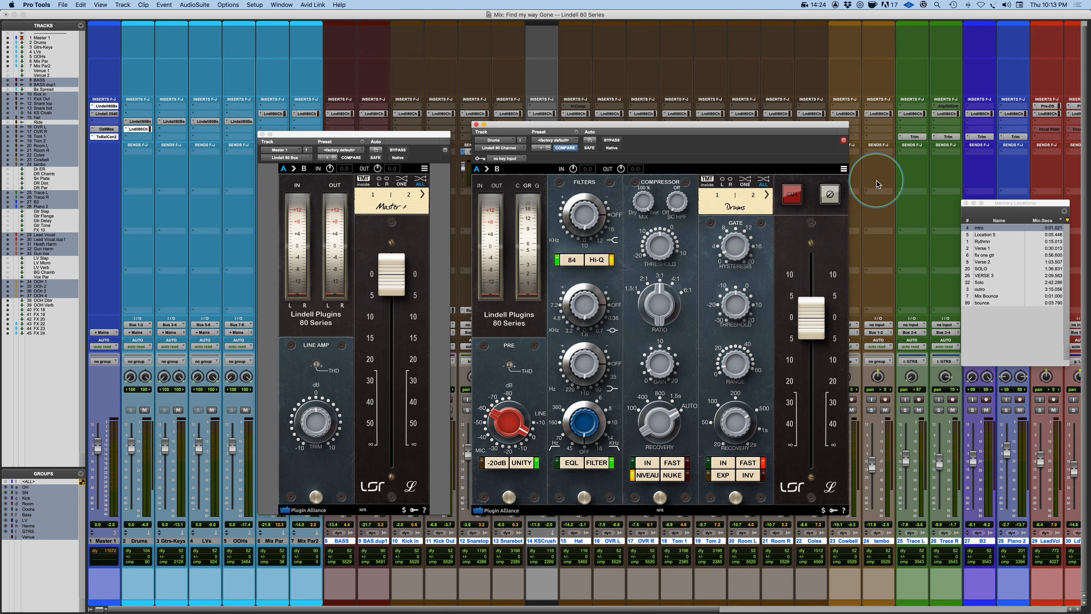
# Review the clipping options in the settings menu and toggle the preamp's Unity switch.
pyautogui.click(843, 168)
pyautogui.moveTo(856, 223)
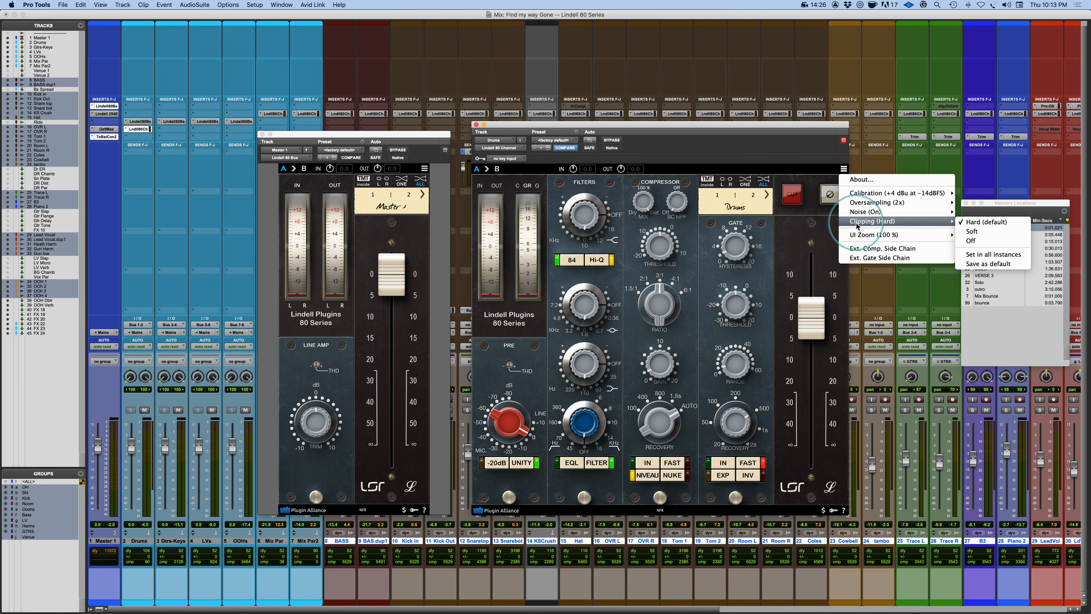
pyautogui.click(794, 172)
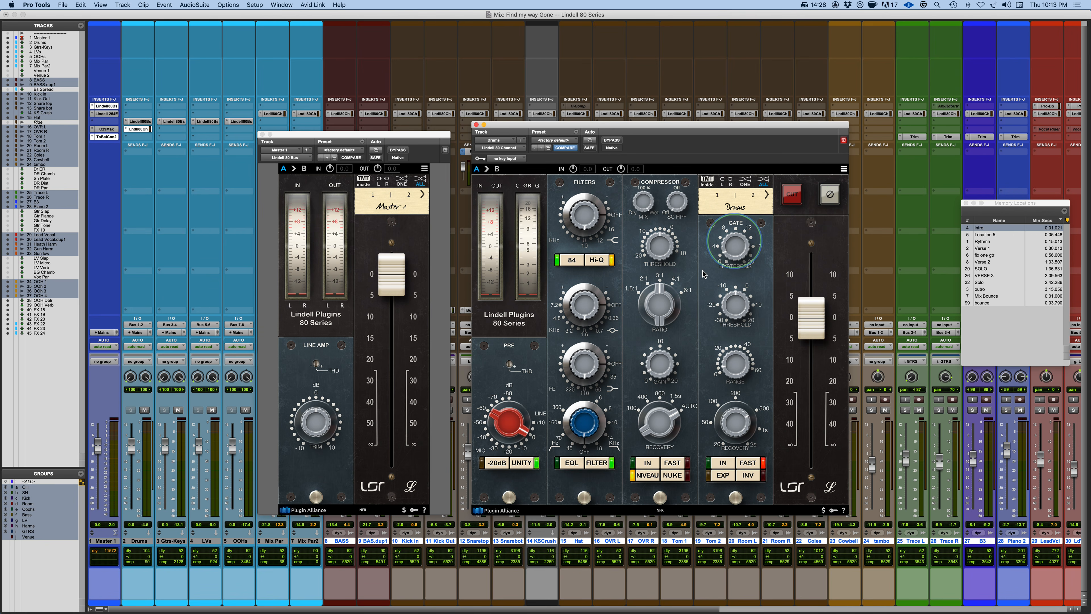
pyautogui.click(521, 465)
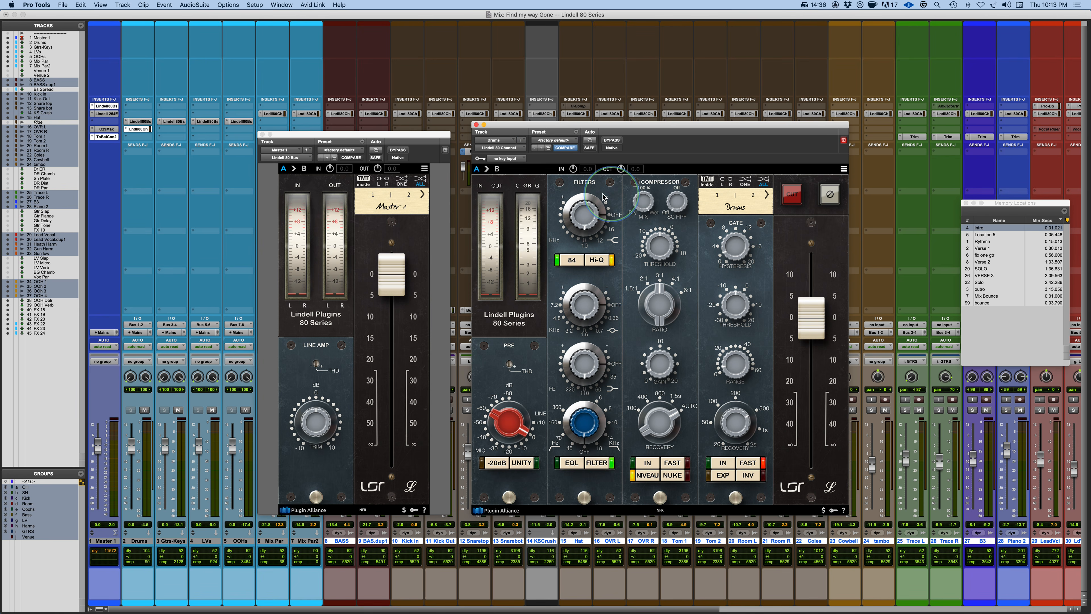
# Toggle the filter readout and the EQL switch on and back off.
pyautogui.click(574, 264)
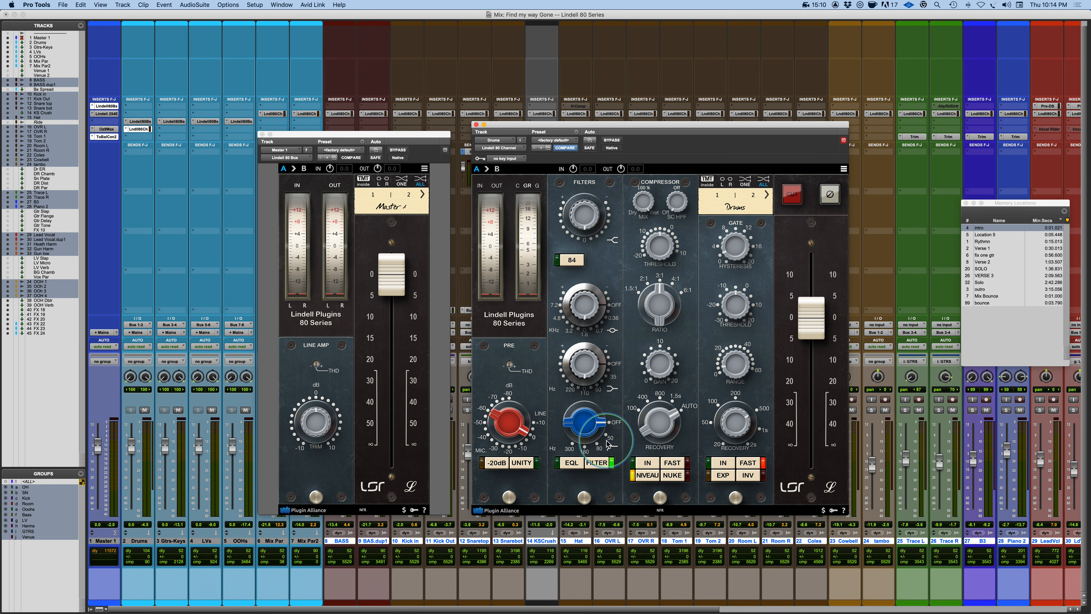
pyautogui.click(576, 466)
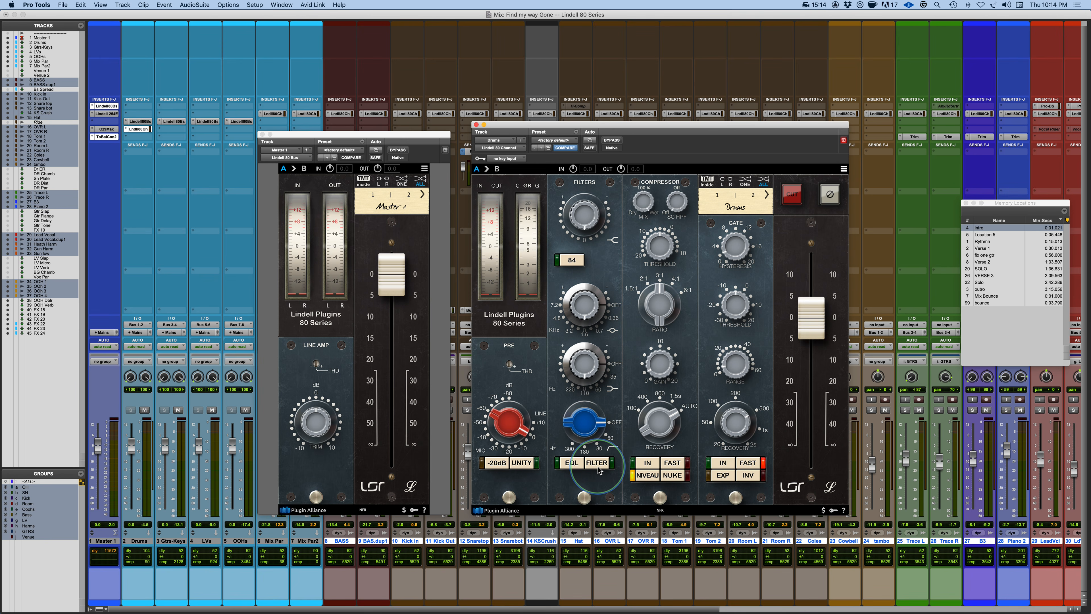
pyautogui.click(576, 467)
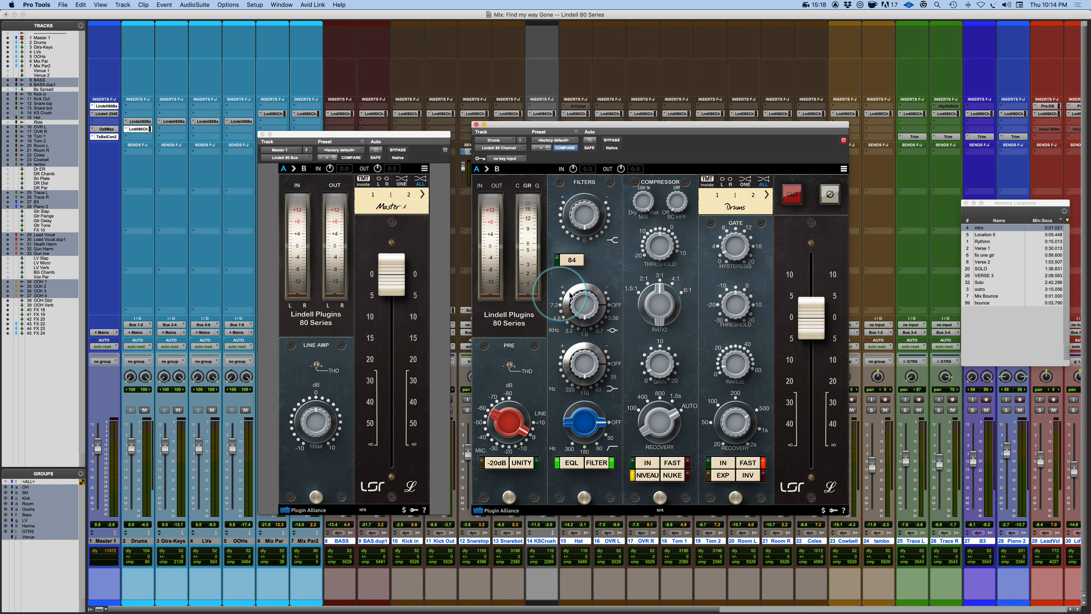
pyautogui.click(577, 268)
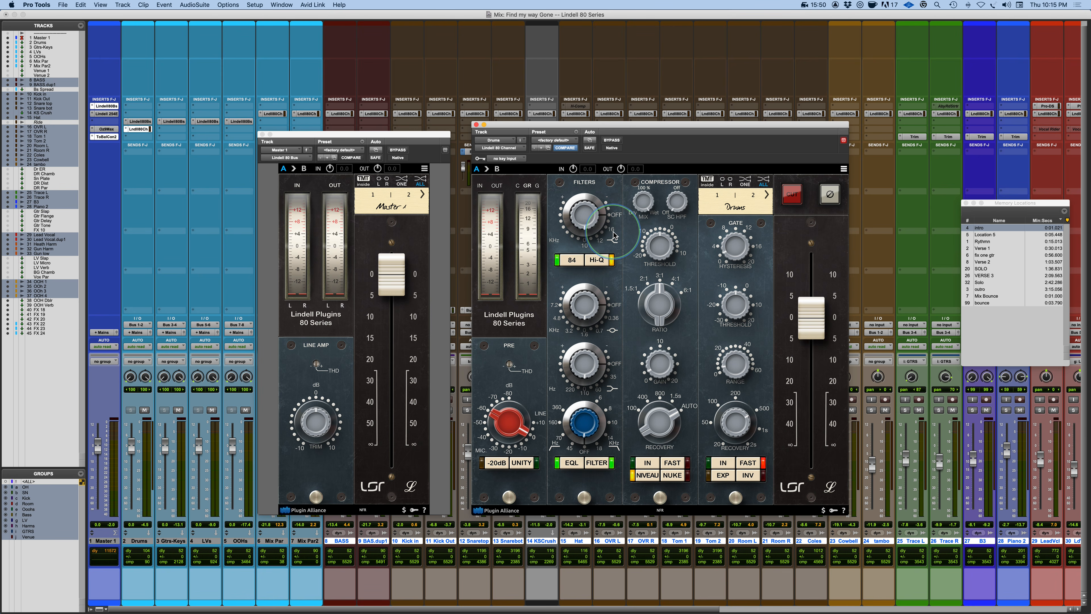
# Toggle the high-pass filter's Hi-Q switch off and back on.
pyautogui.click(597, 263)
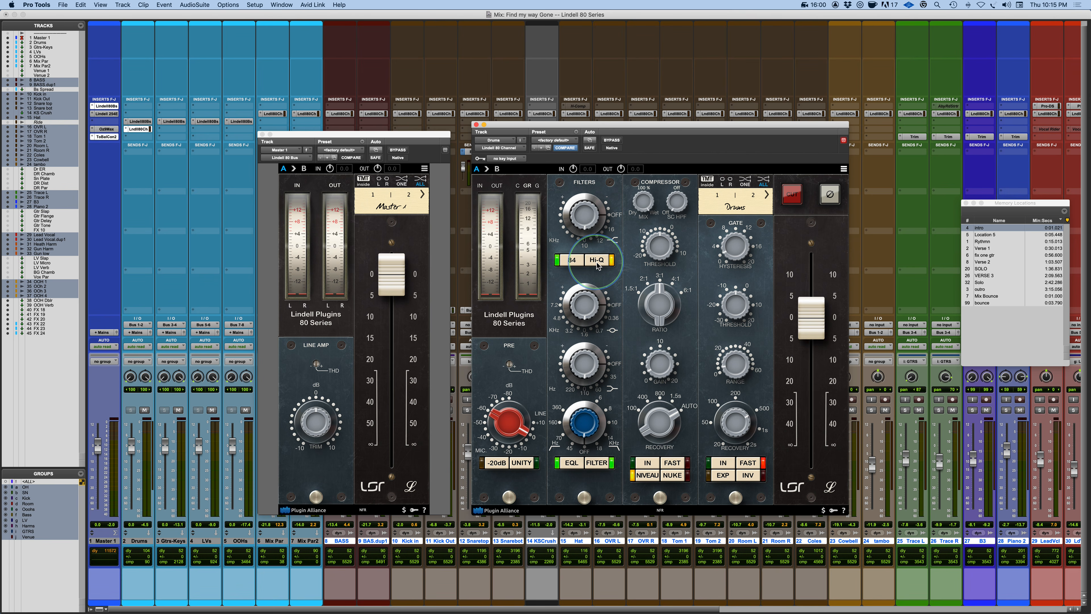
pyautogui.click(597, 262)
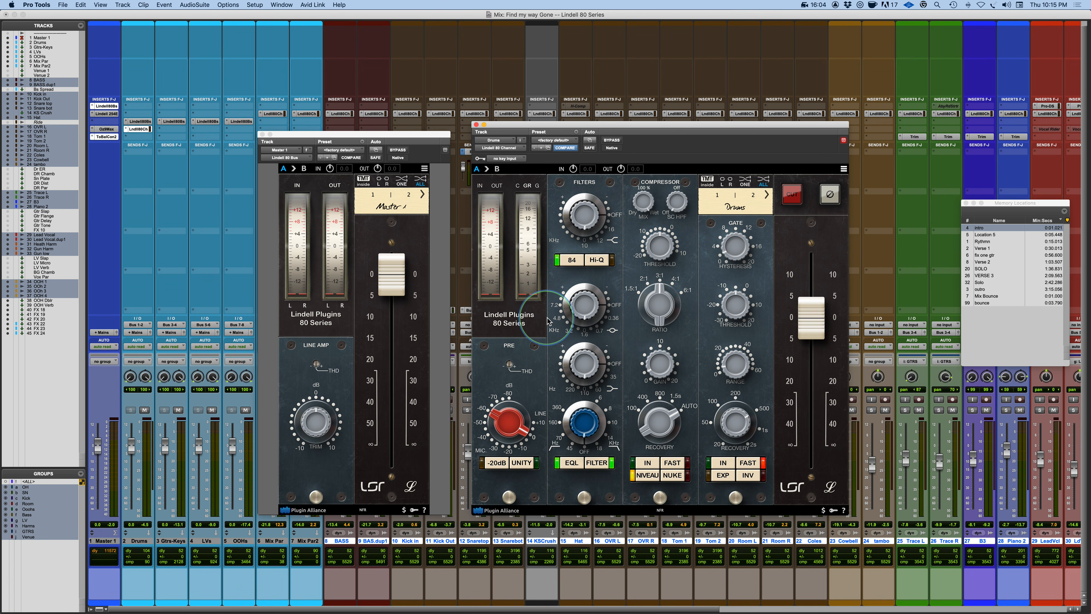
pyautogui.click(601, 262)
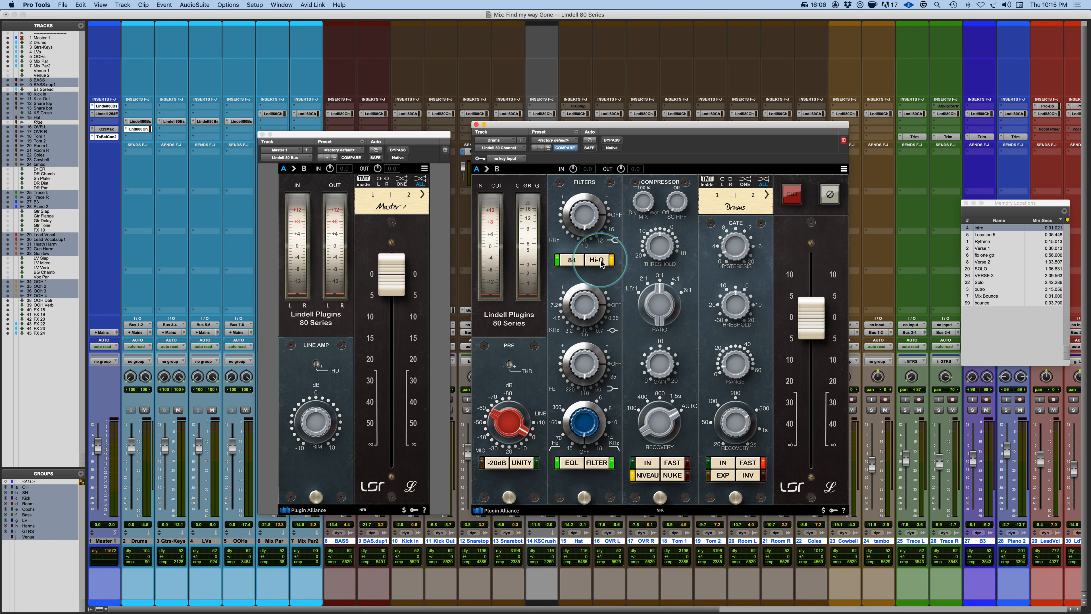
pyautogui.click(602, 262)
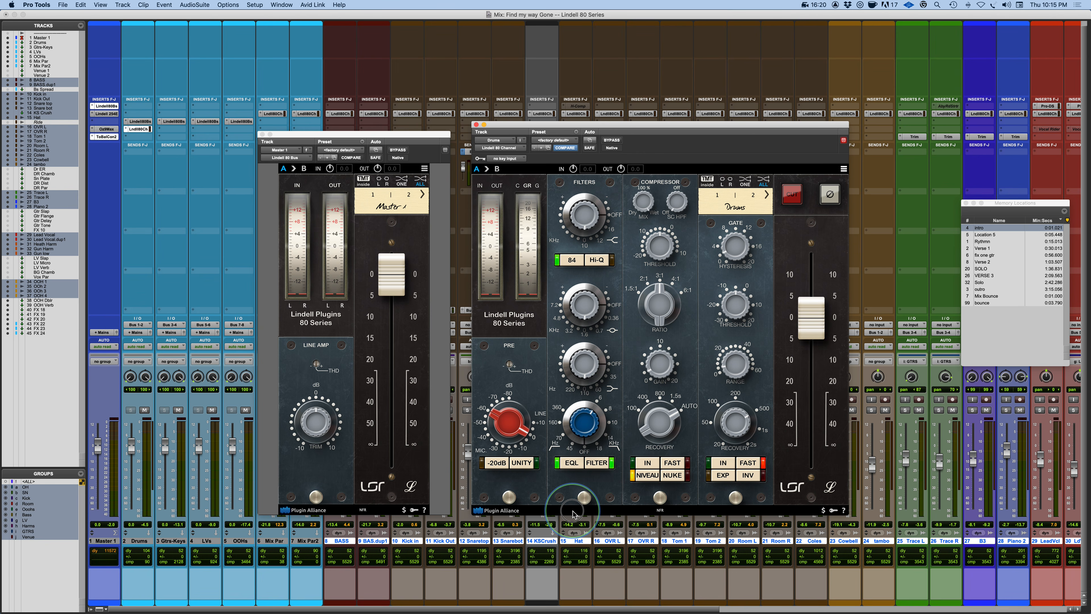
# Turn the blue filter knob and toggle the FILTER switch on and back off.
pyautogui.moveTo(599, 421); pyautogui.dragTo(588, 465)
pyautogui.click(597, 463)
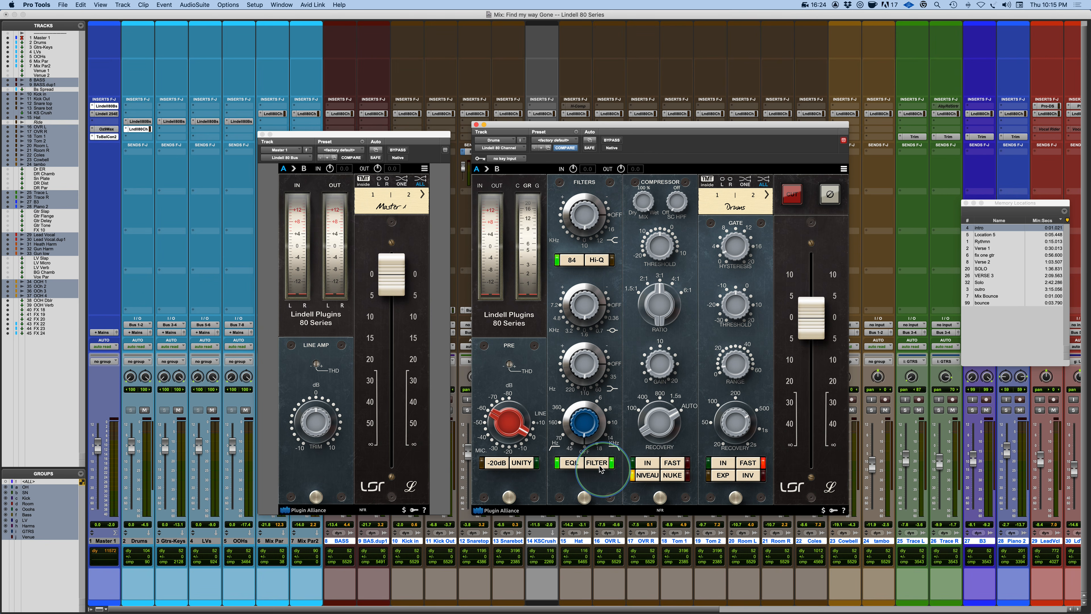
pyautogui.click(597, 462)
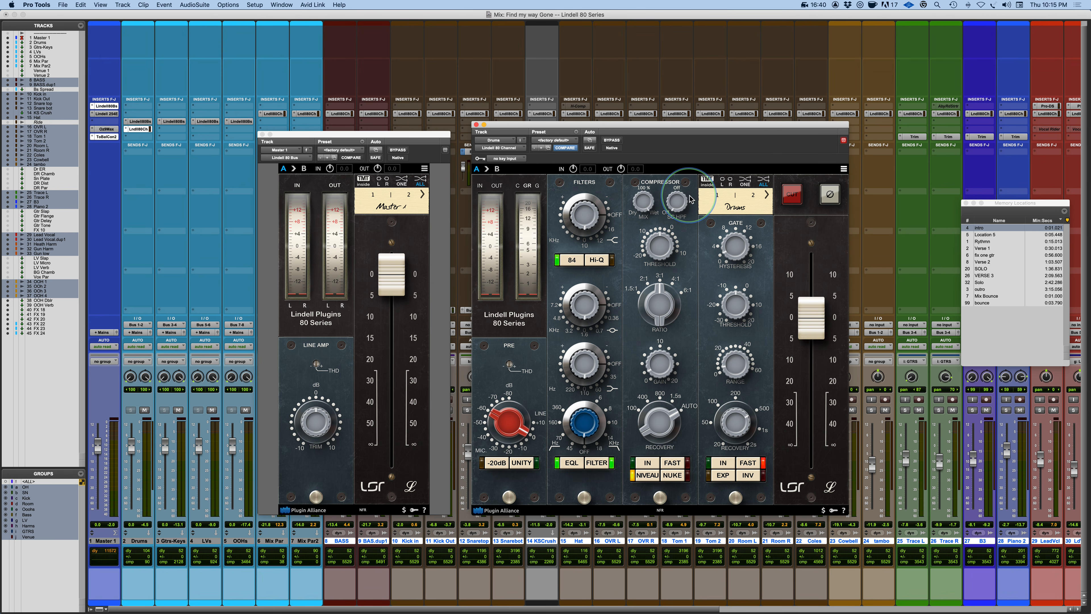
# Open the Lindell 254E plugin on the Master track to inspect it, reposition its window, and close it.
pyautogui.click(103, 115)
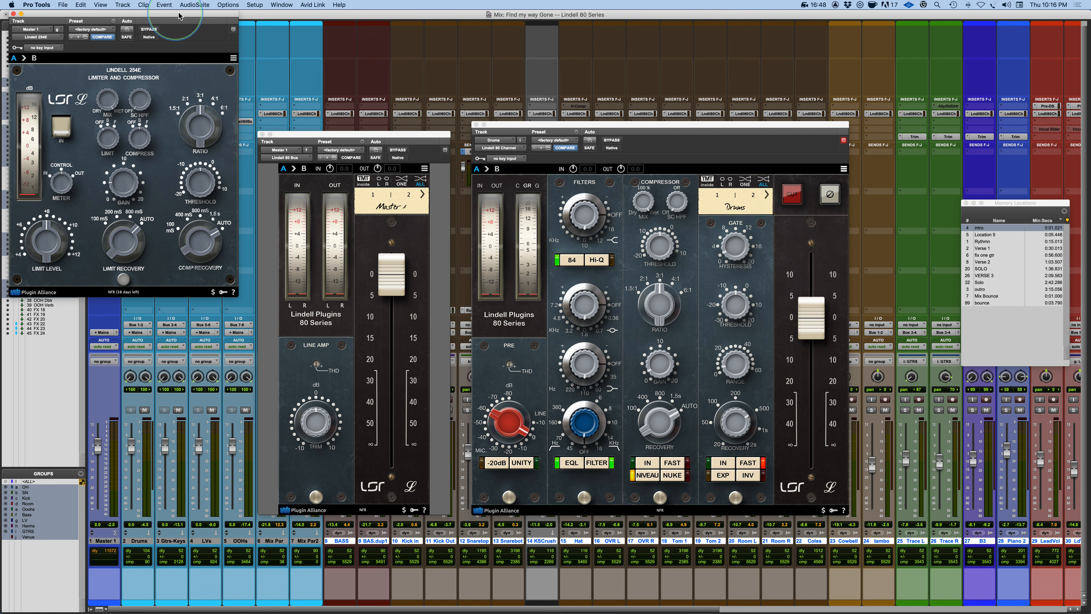
pyautogui.moveTo(180, 12); pyautogui.dragTo(584, 138)
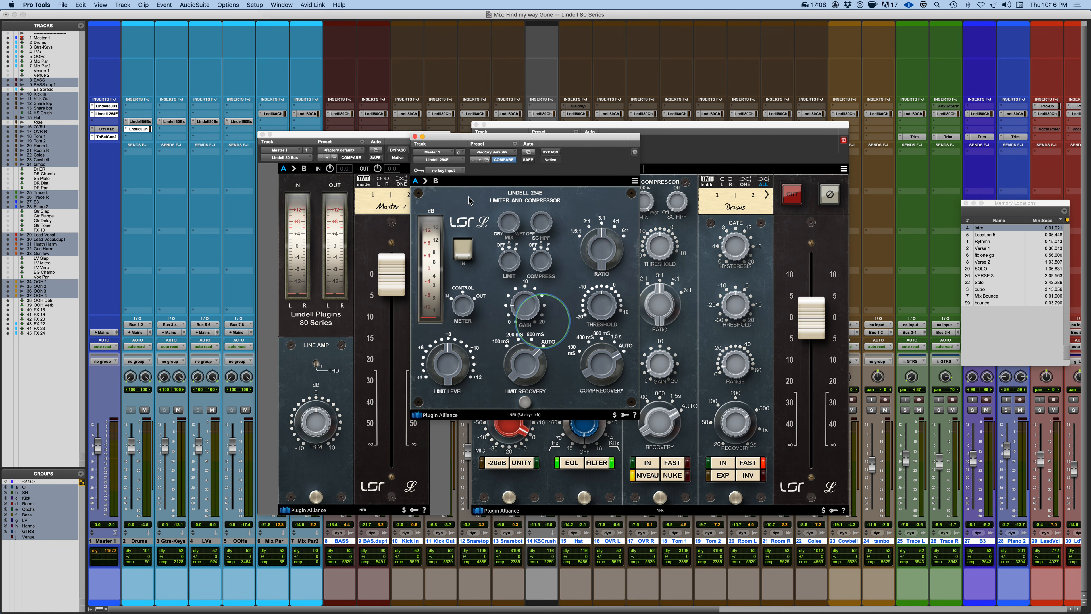
pyautogui.click(414, 137)
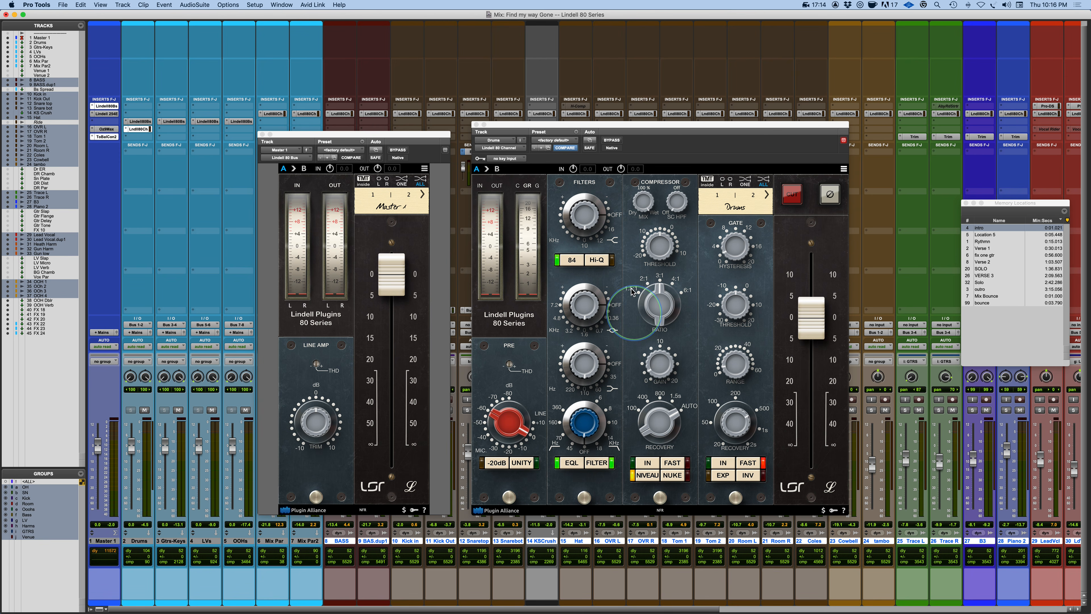
# Adjust the compressor's mix, sidechain high-pass, gain and recovery knobs.
pyautogui.click(642, 207)
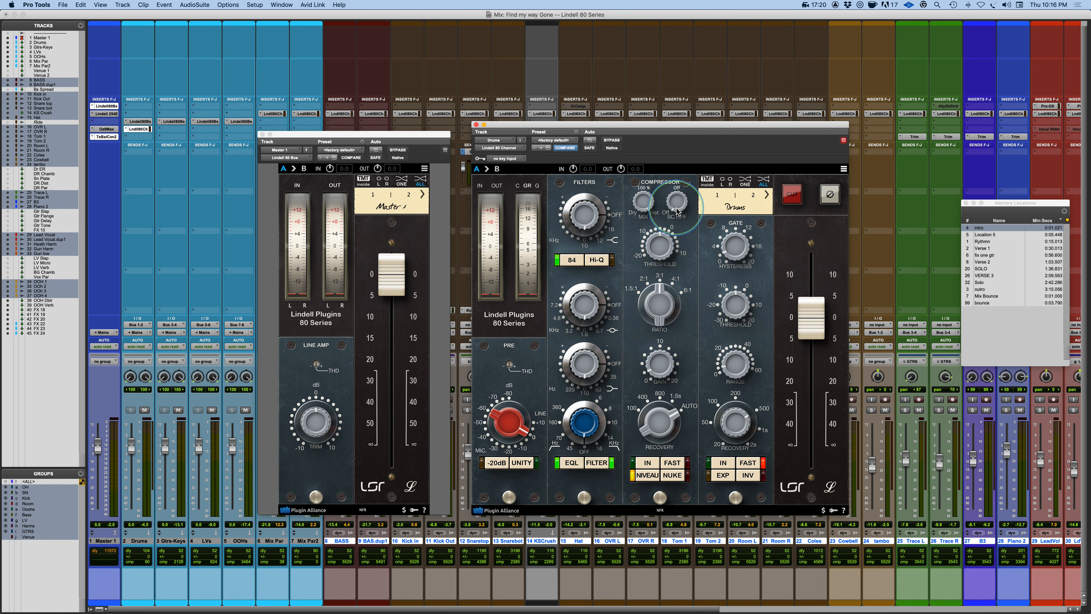
pyautogui.moveTo(676, 206); pyautogui.dragTo(680, 235)
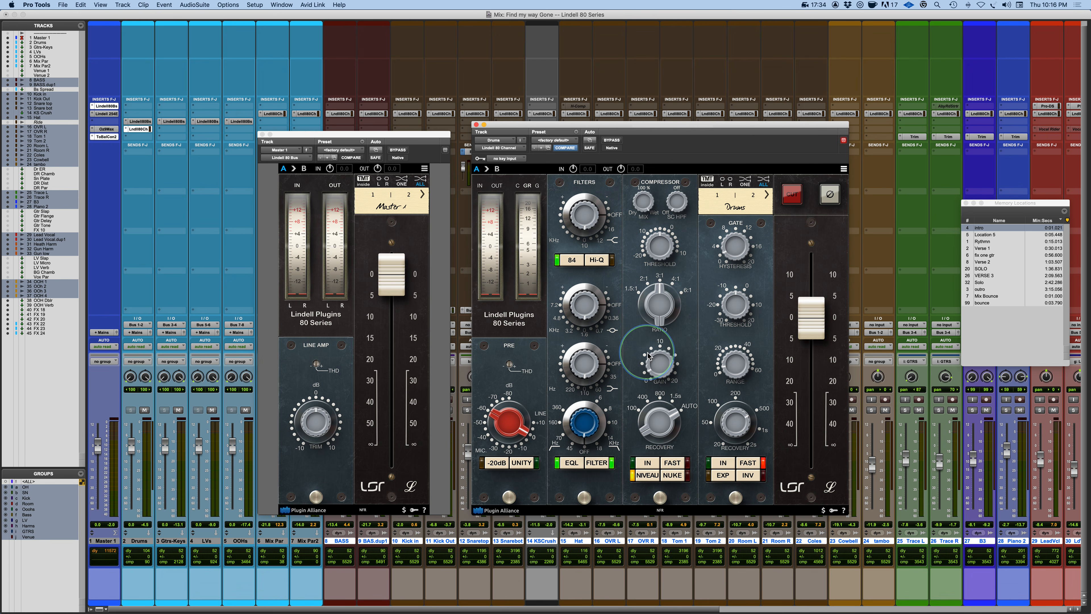
pyautogui.moveTo(658, 379); pyautogui.dragTo(655, 370)
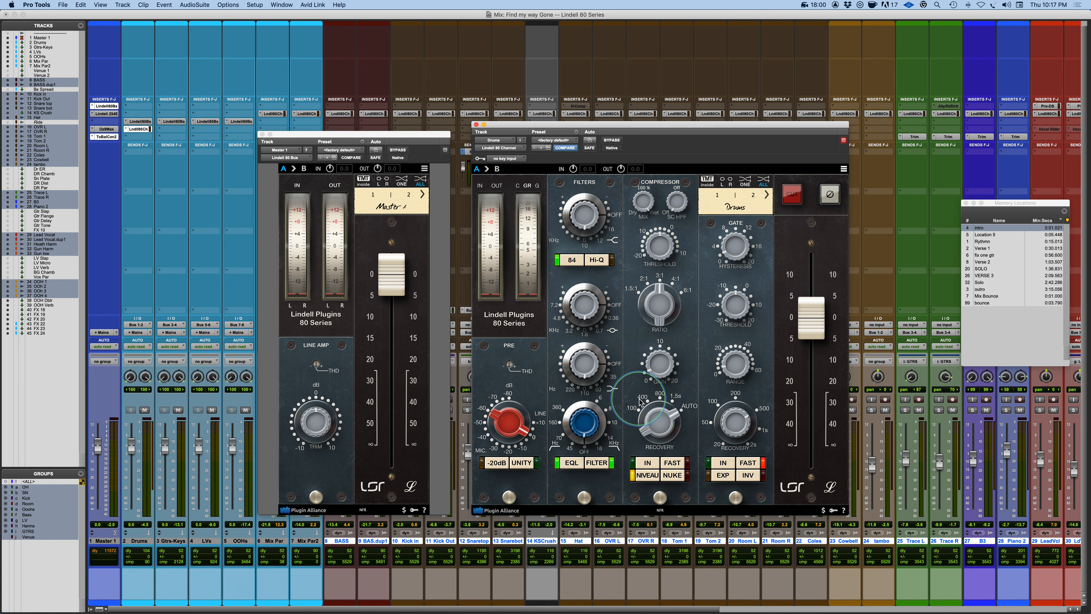
pyautogui.moveTo(664, 394); pyautogui.dragTo(697, 411)
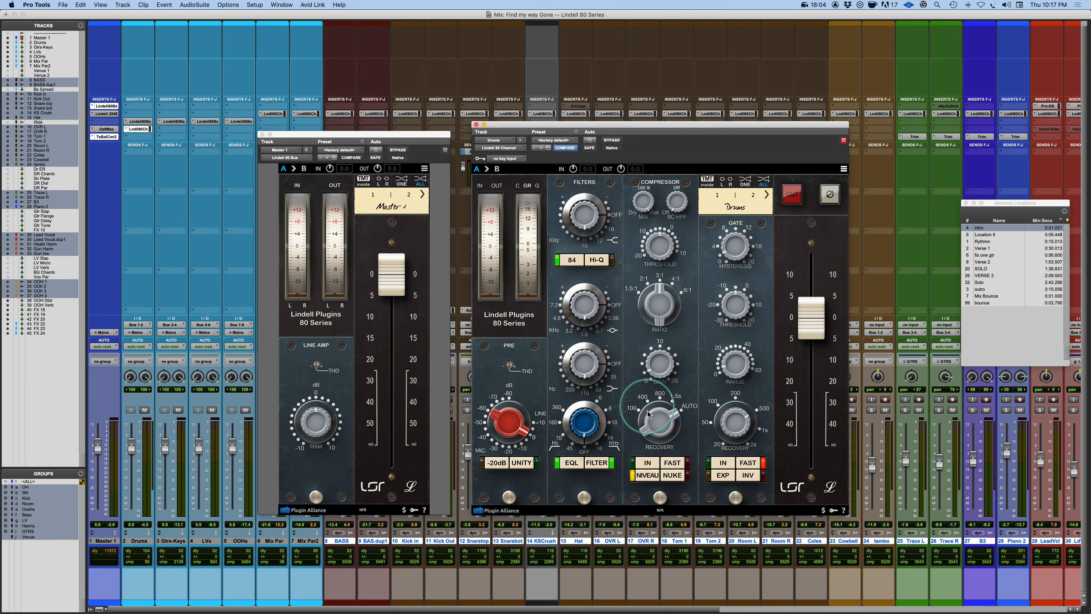
# Toggle the compressor's IN, NIVEAU, FAST and NUKE switches.
pyautogui.click(645, 463)
pyautogui.click(645, 463)
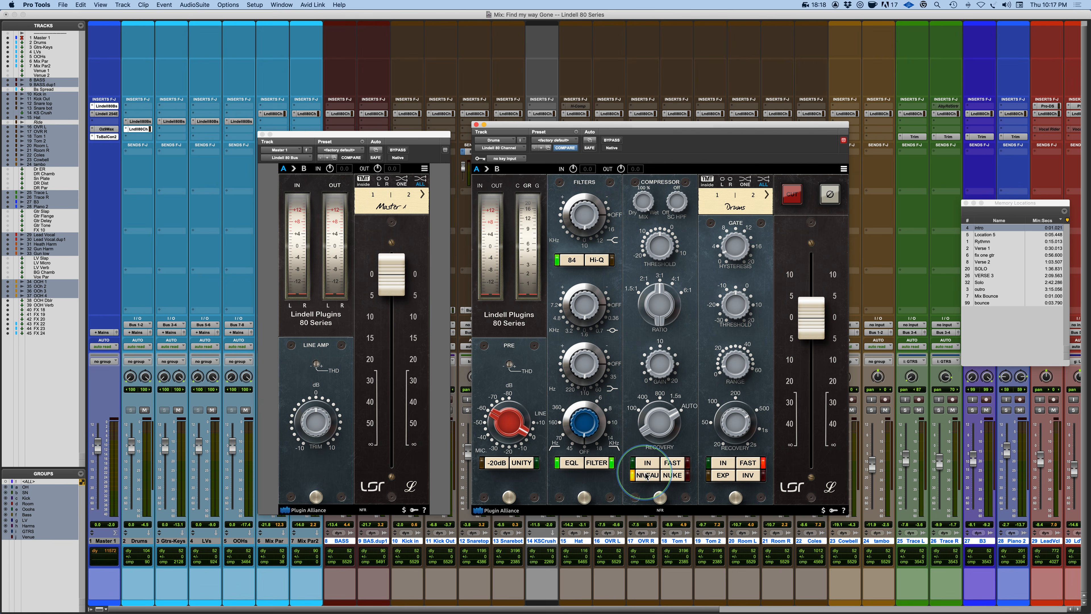
pyautogui.click(646, 476)
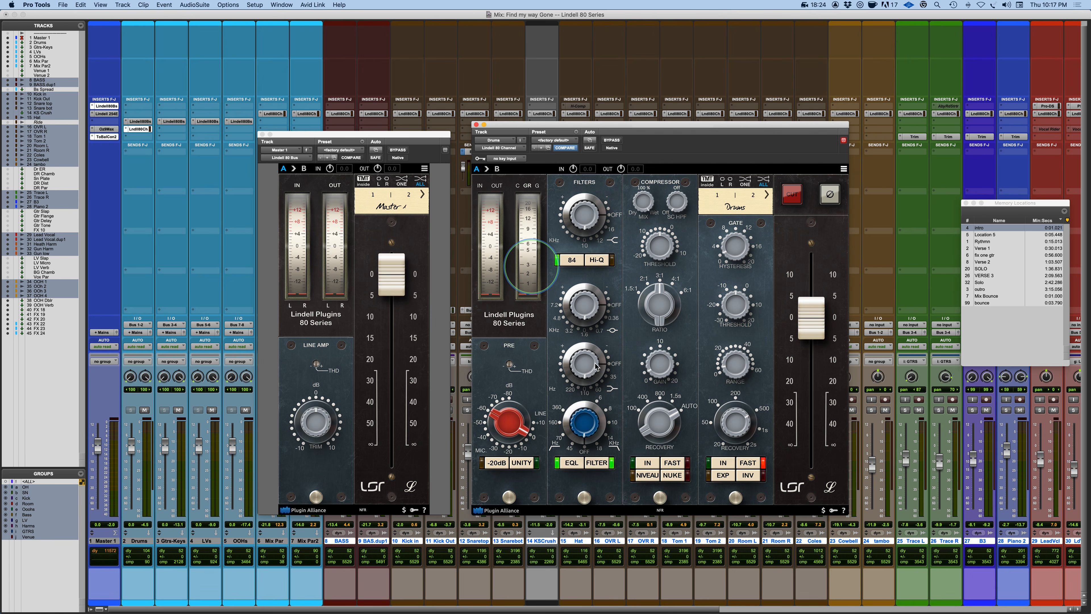
pyautogui.click(651, 477)
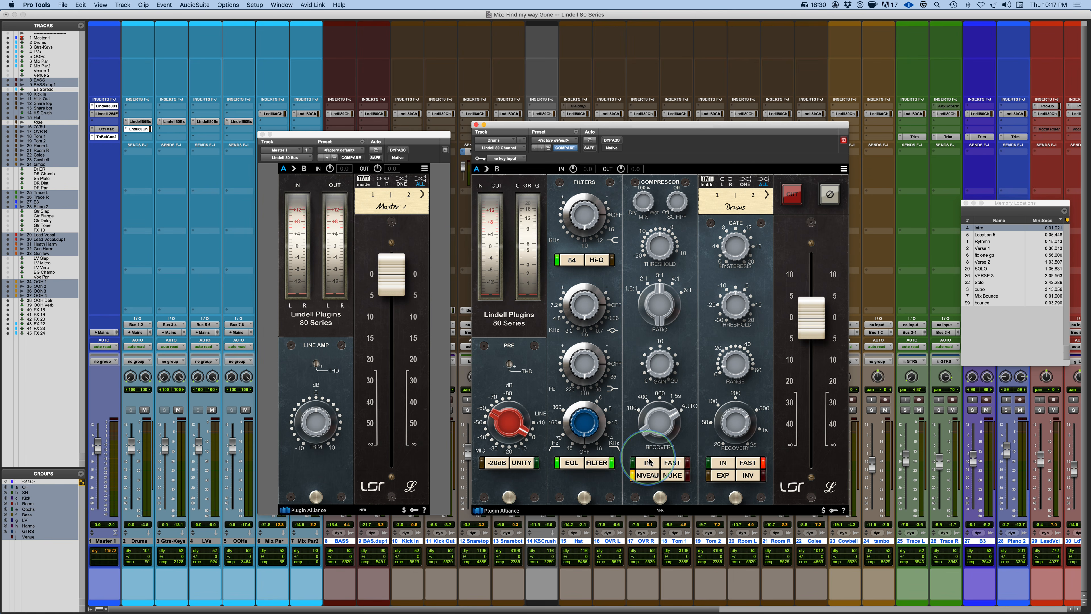
pyautogui.click(648, 463)
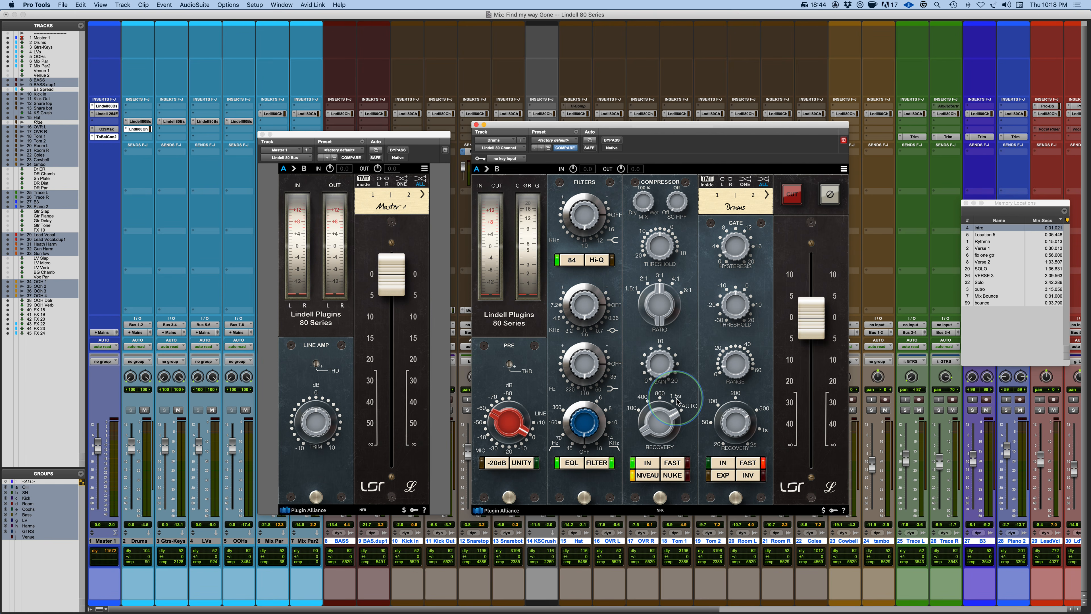
pyautogui.click(672, 464)
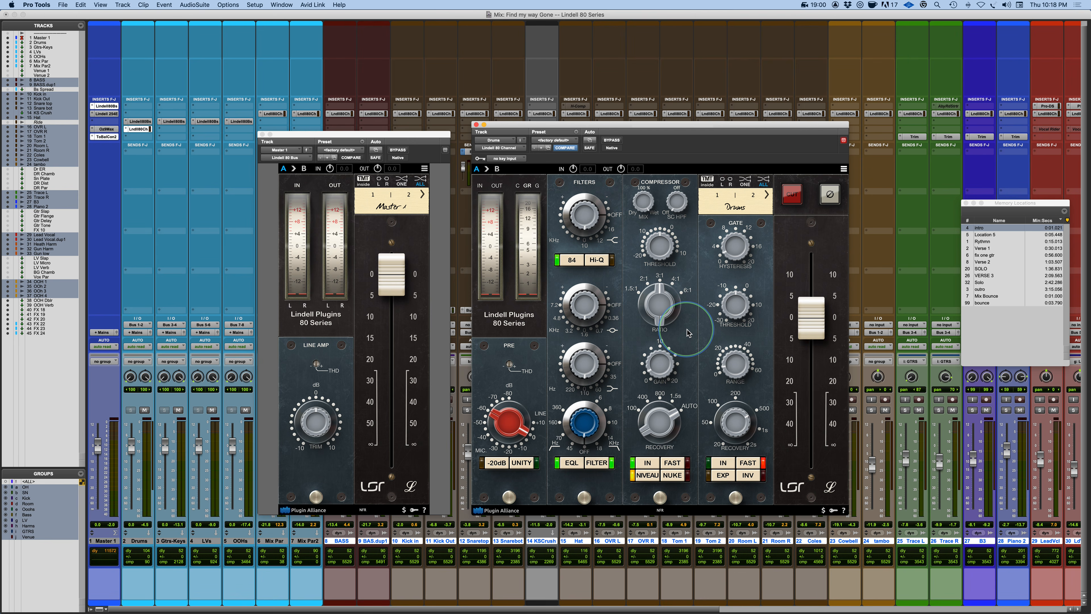
pyautogui.click(671, 478)
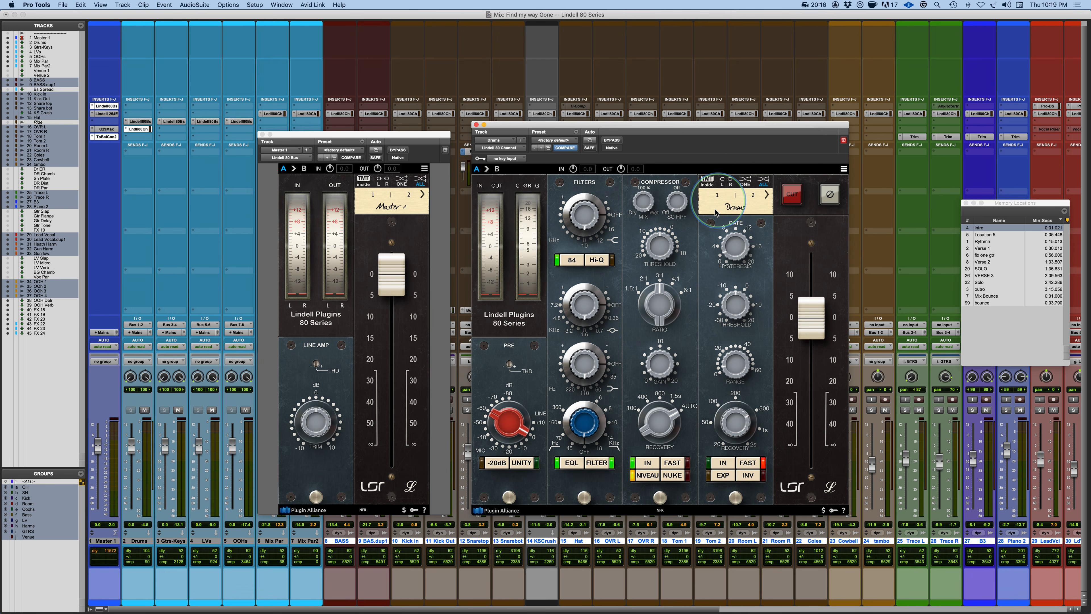
# Switch the TMT channel mode to ALL and adjust the gate's hysteresis and threshold knobs.
pyautogui.click(748, 182)
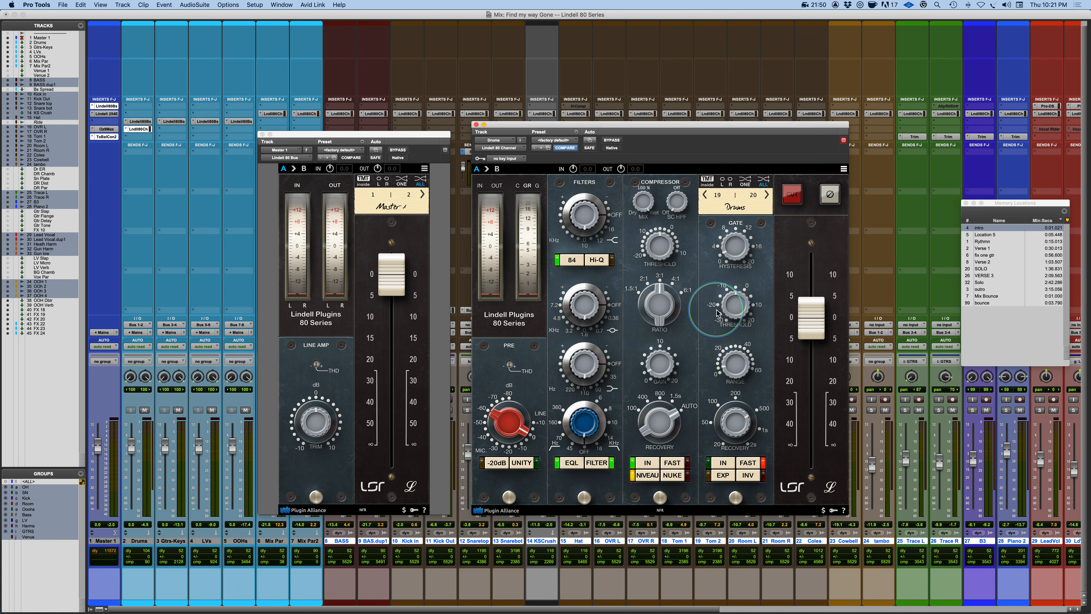
pyautogui.moveTo(731, 247)
pyautogui.mouseDown()
pyautogui.moveTo(729, 235)
pyautogui.moveTo(715, 258)
pyautogui.mouseUp()
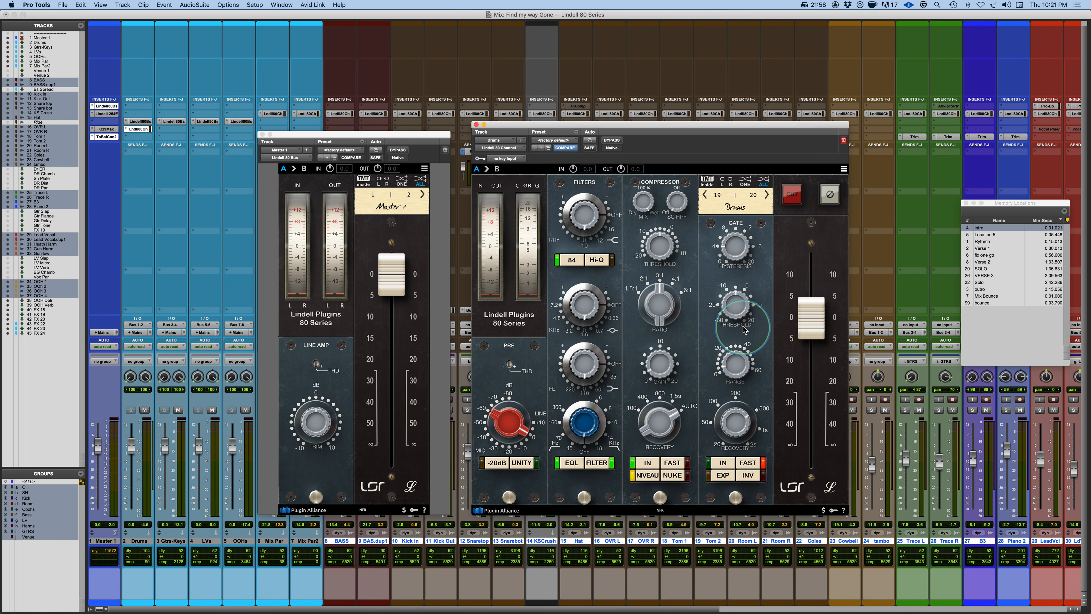
pyautogui.click(734, 308)
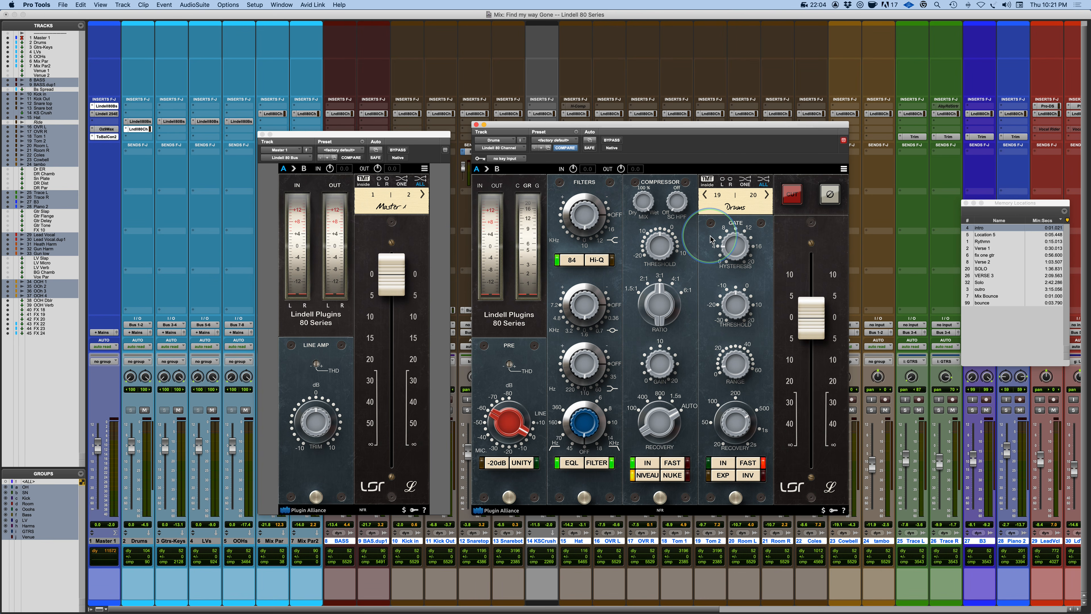
pyautogui.moveTo(735, 307); pyautogui.dragTo(736, 305)
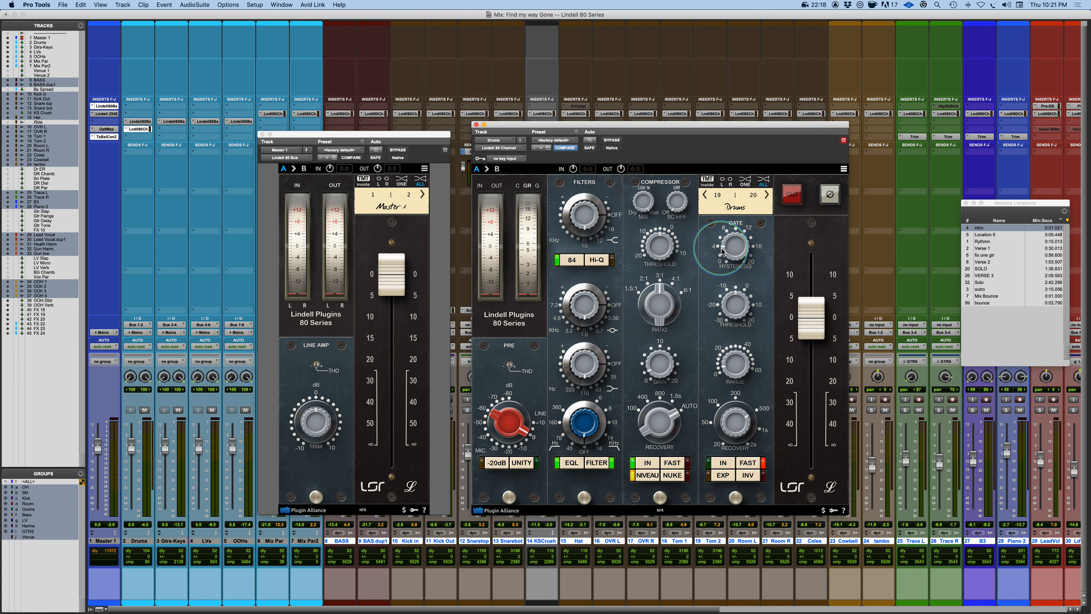
pyautogui.moveTo(738, 311)
pyautogui.mouseDown()
pyautogui.moveTo(737, 301)
pyautogui.moveTo(724, 317)
pyautogui.mouseUp()
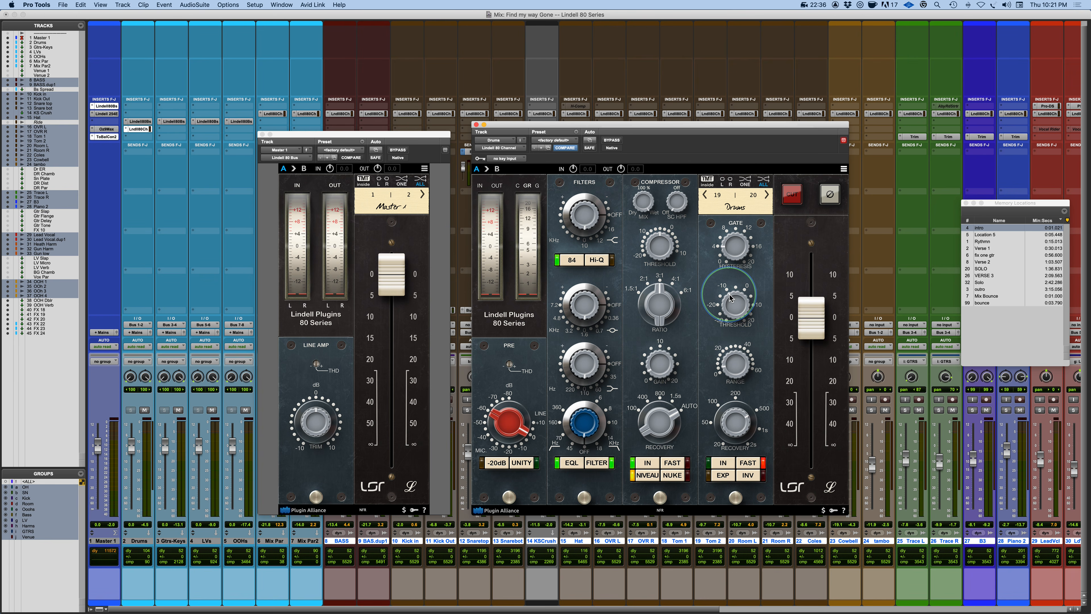
# Adjust the gate's range and recovery knobs.
pyautogui.moveTo(735, 367)
pyautogui.mouseDown()
pyautogui.moveTo(732, 355)
pyautogui.moveTo(731, 383)
pyautogui.mouseUp()
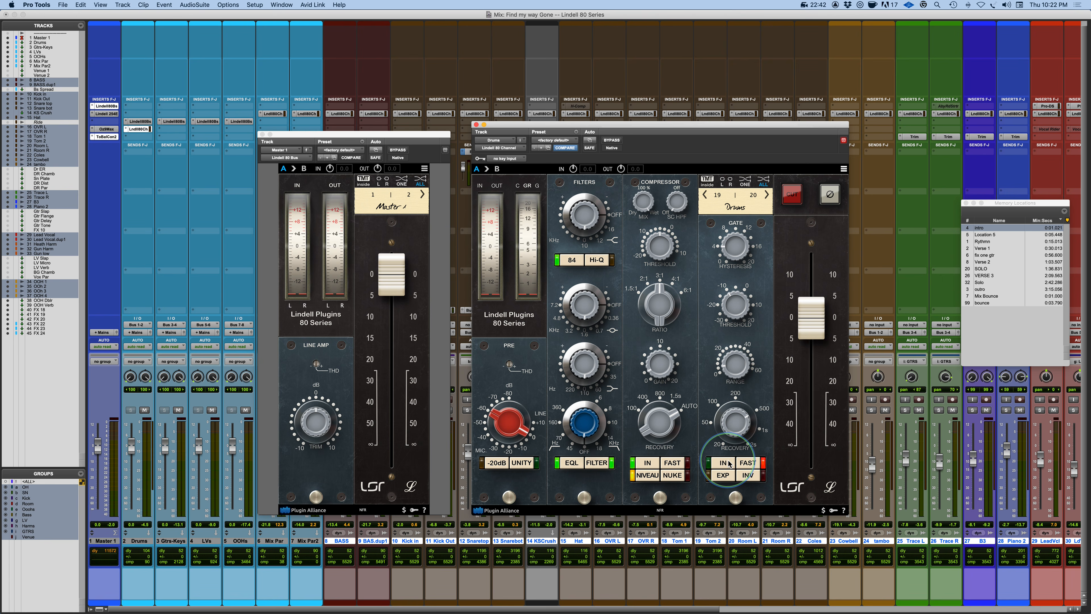
pyautogui.moveTo(735, 423); pyautogui.dragTo(698, 518)
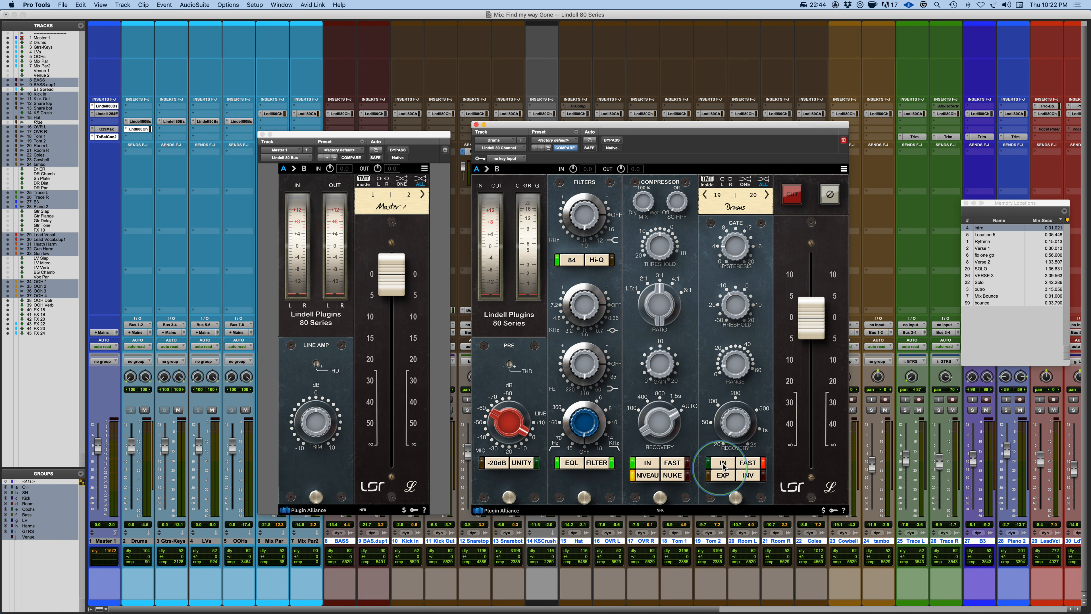
pyautogui.moveTo(733, 429); pyautogui.dragTo(737, 553)
# Toggle the gate's EXP and INV switches.
pyautogui.click(724, 476)
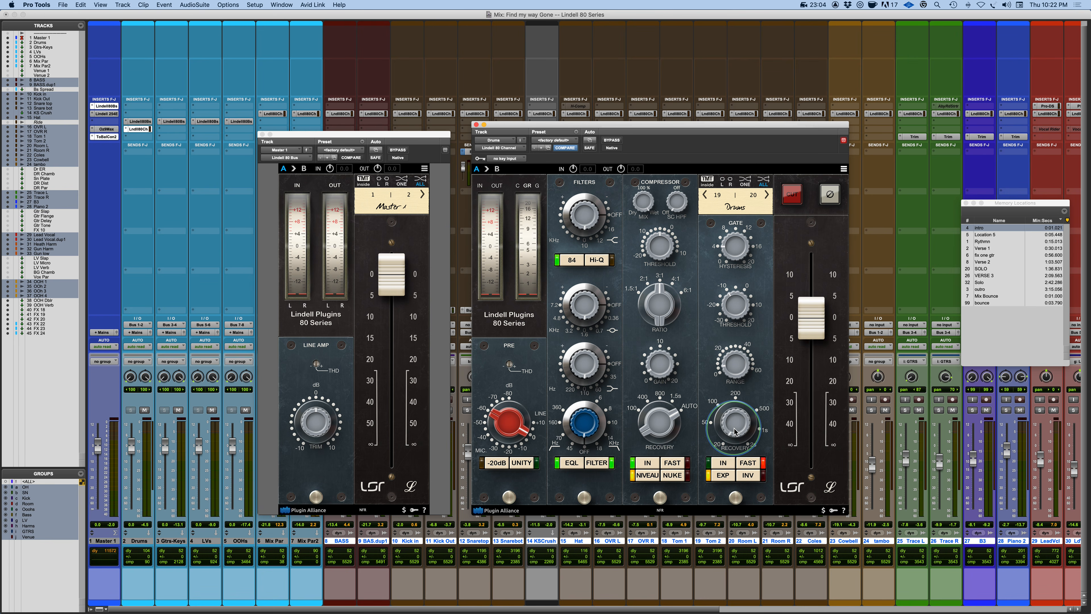
pyautogui.click(724, 476)
pyautogui.click(724, 475)
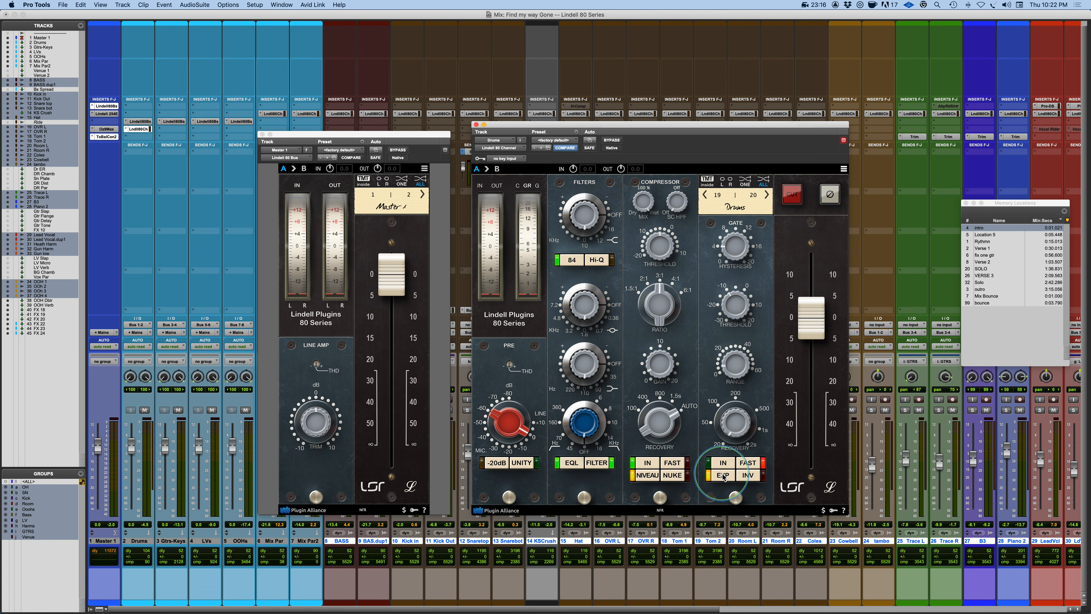
pyautogui.click(747, 475)
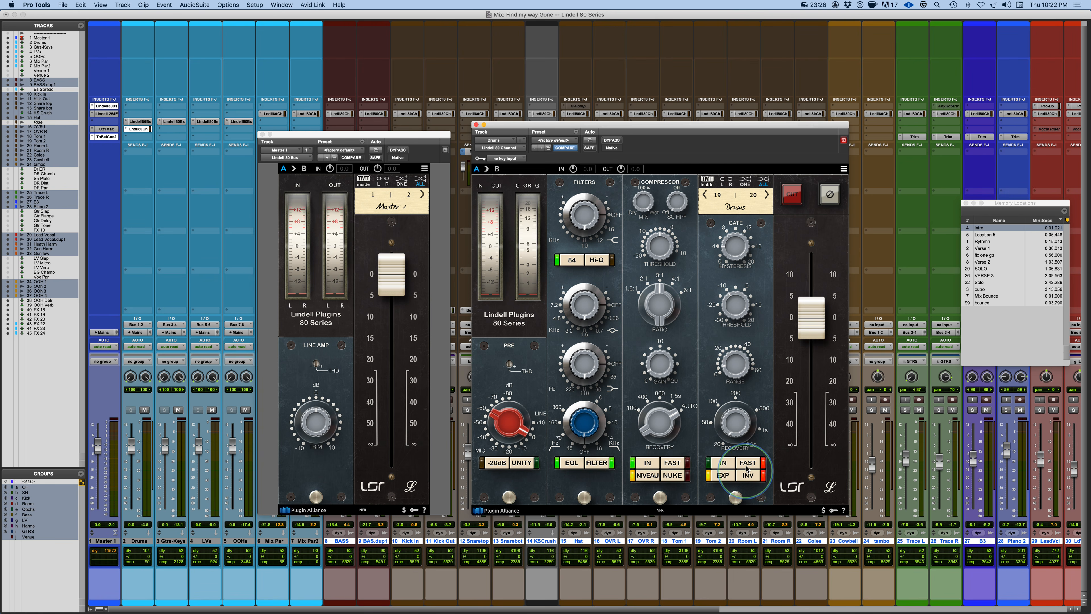
# Toggle the gate's IN and FAST switches on and off.
pyautogui.click(728, 370)
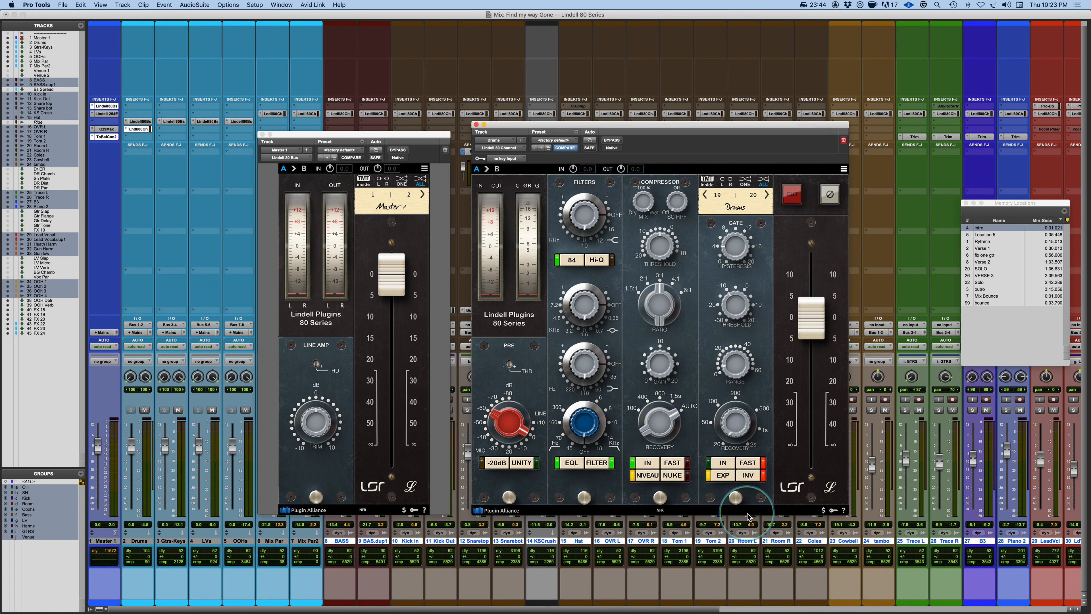
pyautogui.click(723, 463)
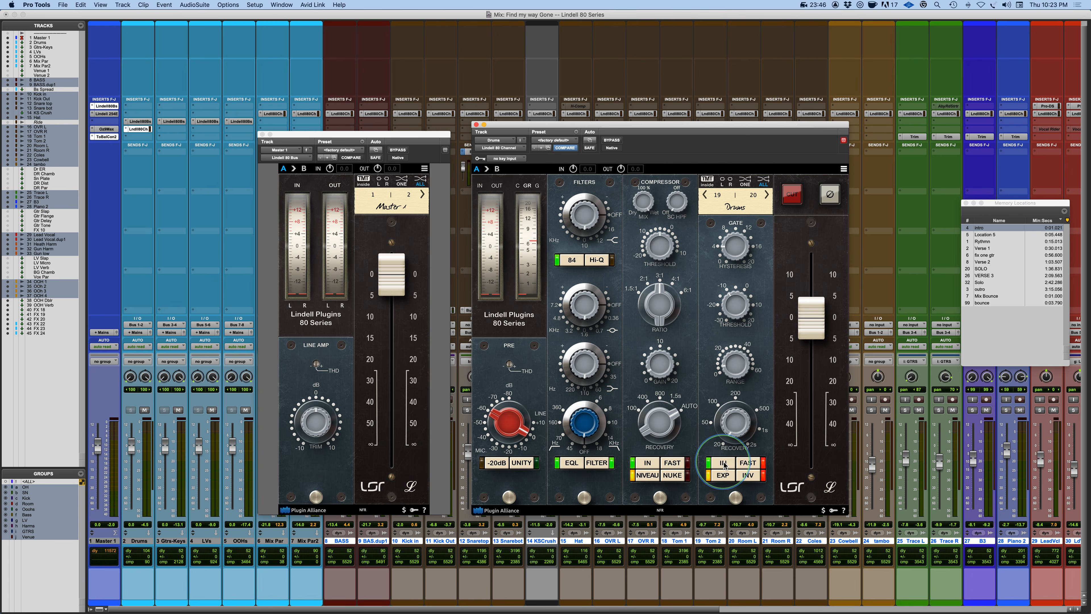
pyautogui.click(724, 463)
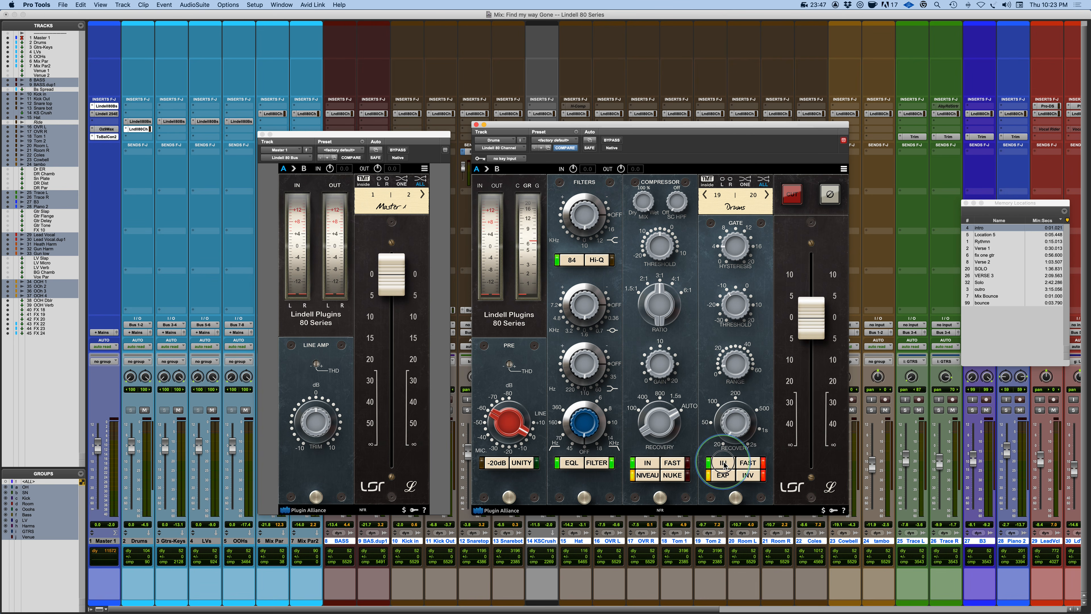
pyautogui.click(750, 466)
pyautogui.click(750, 466)
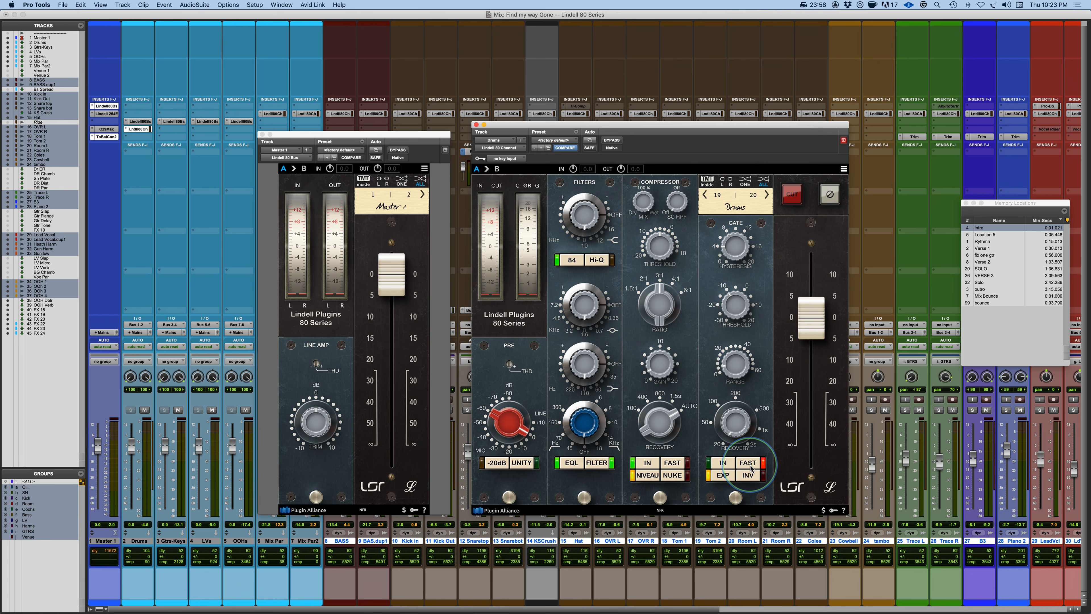
pyautogui.click(751, 464)
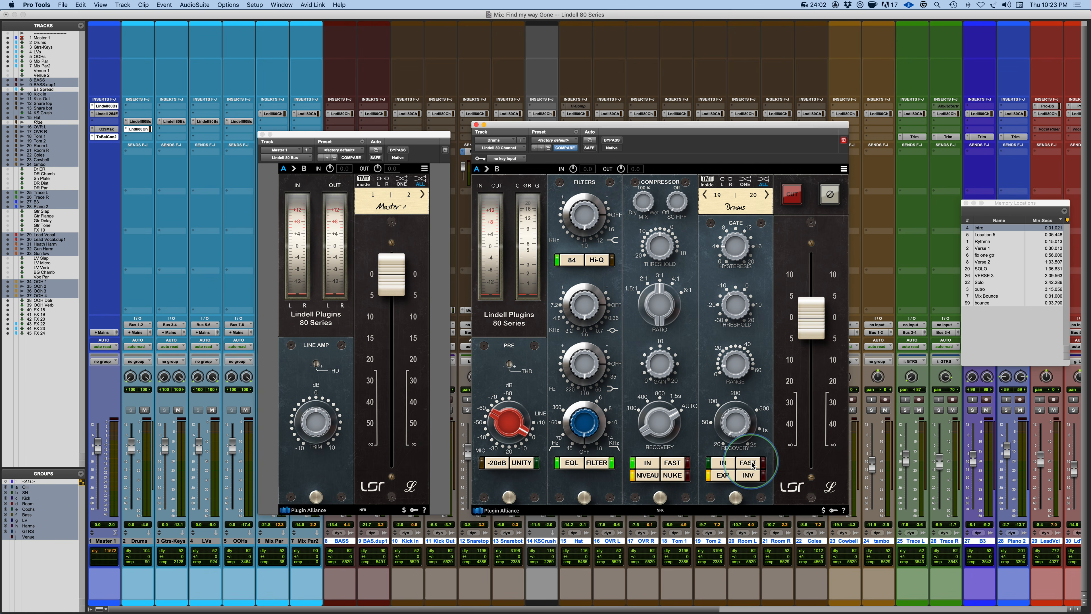
pyautogui.click(751, 464)
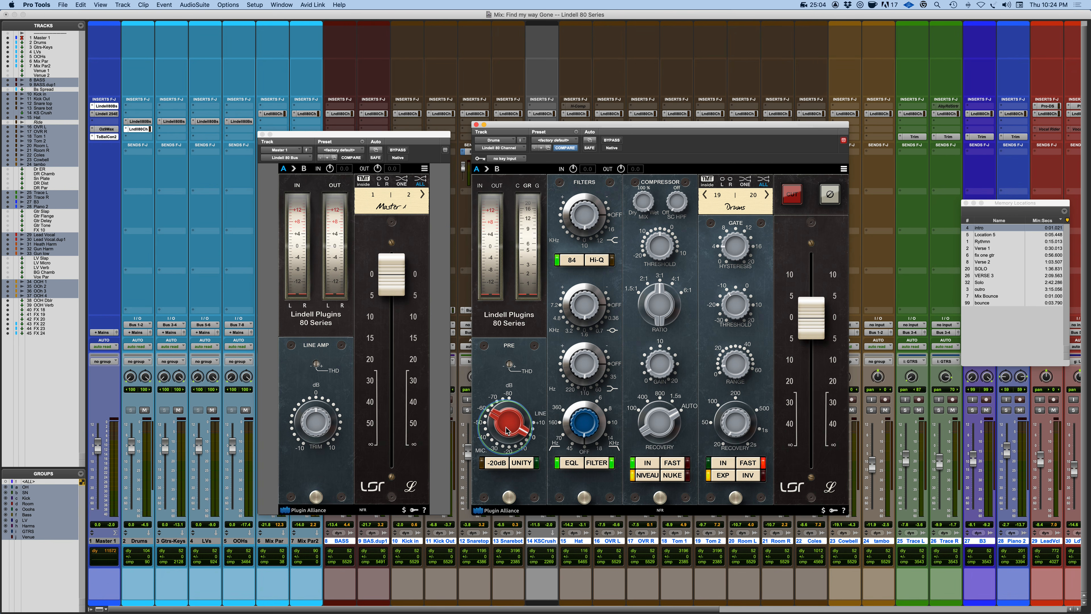
# Toggle the red output switch and the polarity switch on and back off.
pyautogui.click(793, 197)
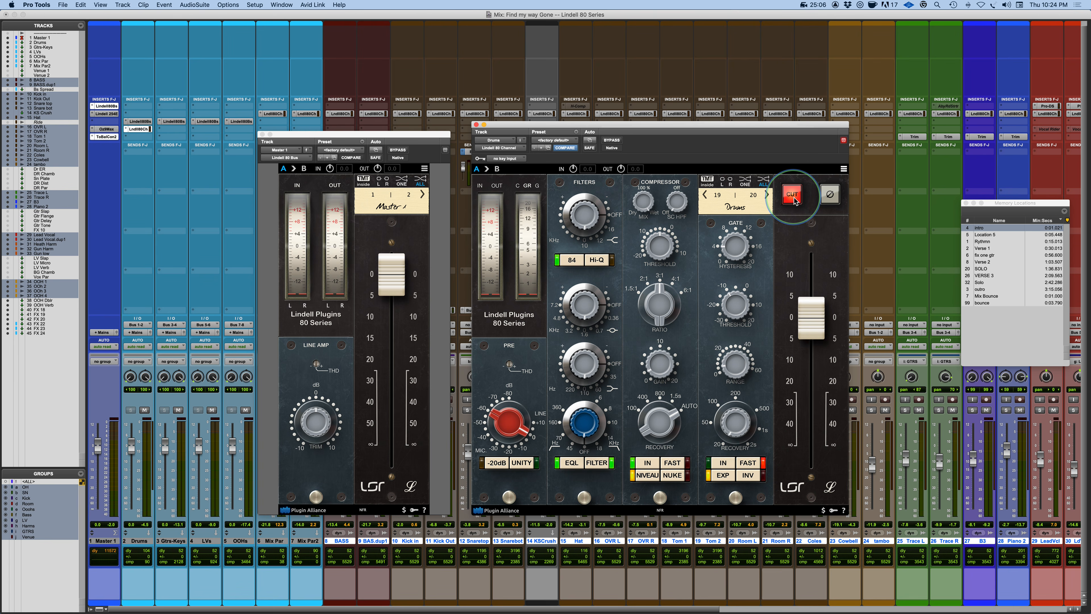
pyautogui.click(792, 196)
pyautogui.click(828, 197)
pyautogui.click(829, 196)
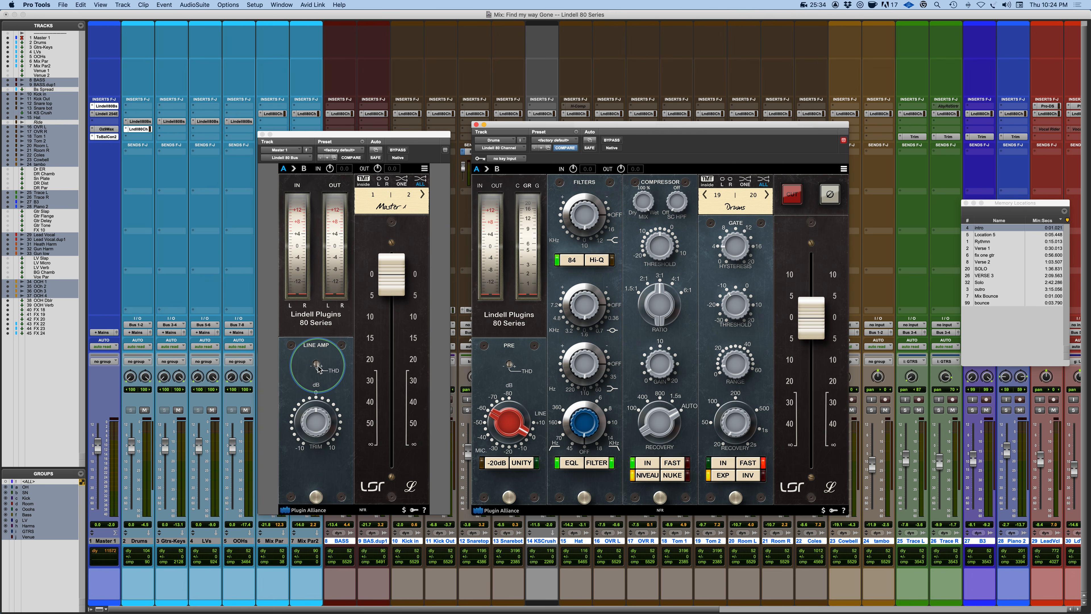
# Adjust the Master line amp's THD knob and switch to the presentation slide.
pyautogui.moveTo(317, 366)
pyautogui.mouseDown()
pyautogui.moveTo(315, 411)
pyautogui.moveTo(316, 381)
pyautogui.mouseUp()
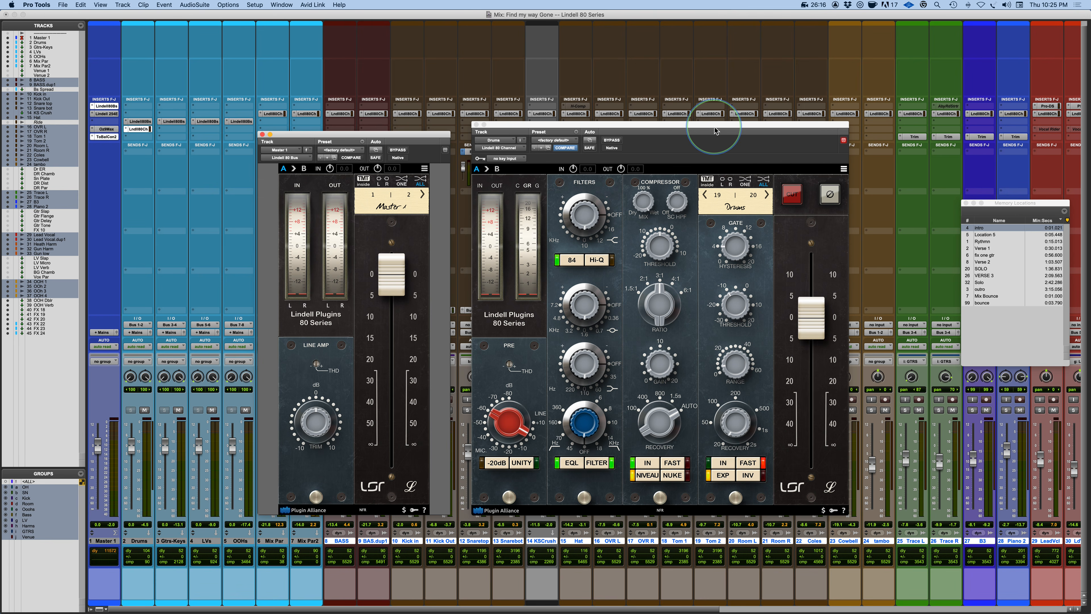
pyautogui.press('super+Tab')
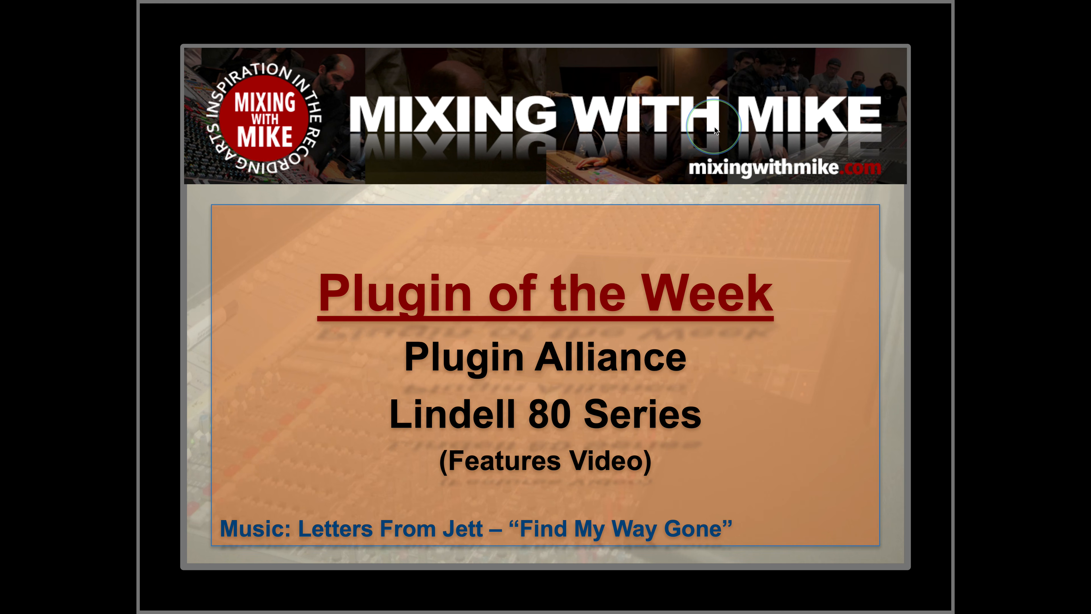